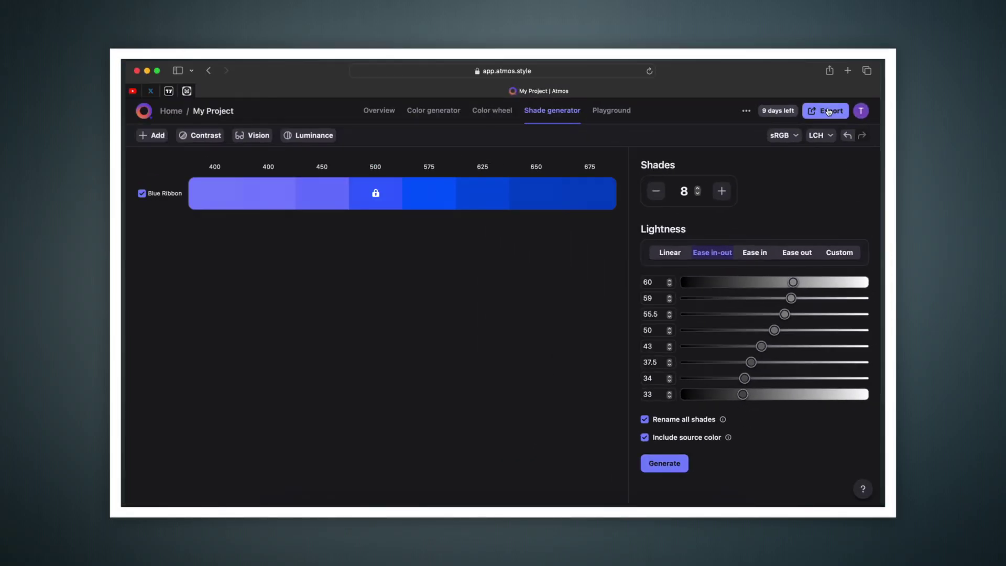
Check the export settings, then generate a palette of brand and status colours in the Color generator.
click(828, 111)
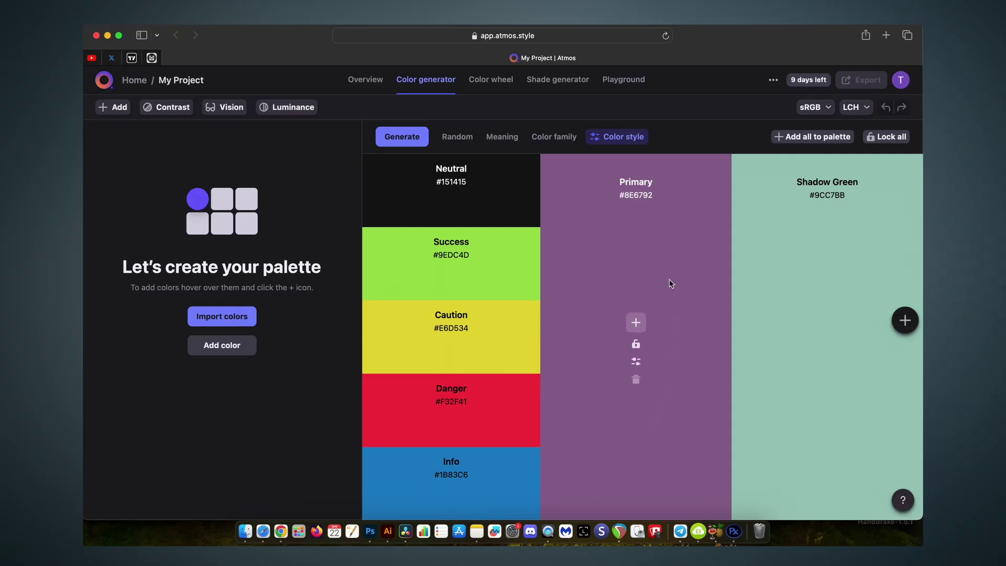
mouse_move(375, 221)
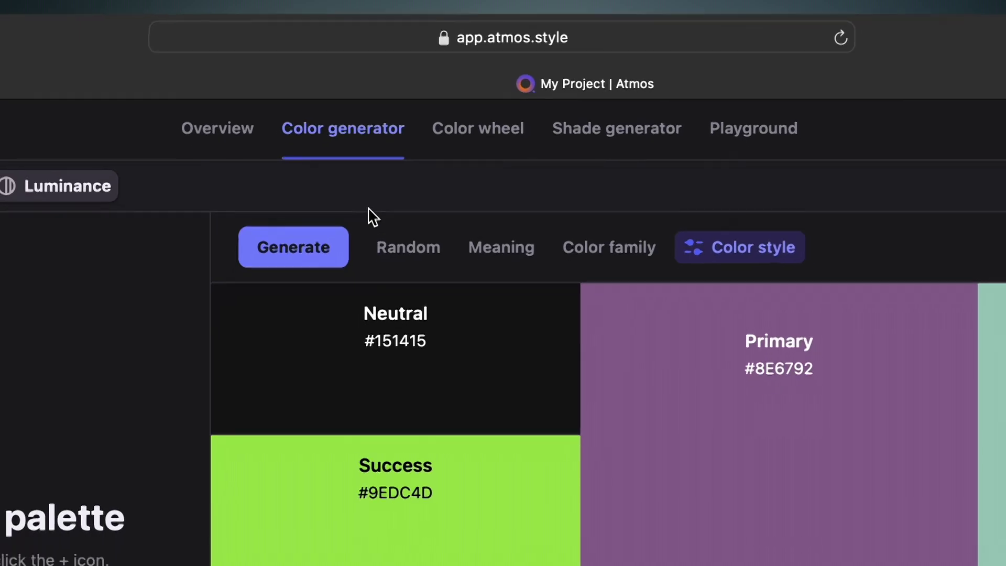
Regenerate the palette three times, landing on Primary #A9DE5C and Danger #C62736.
click(333, 254)
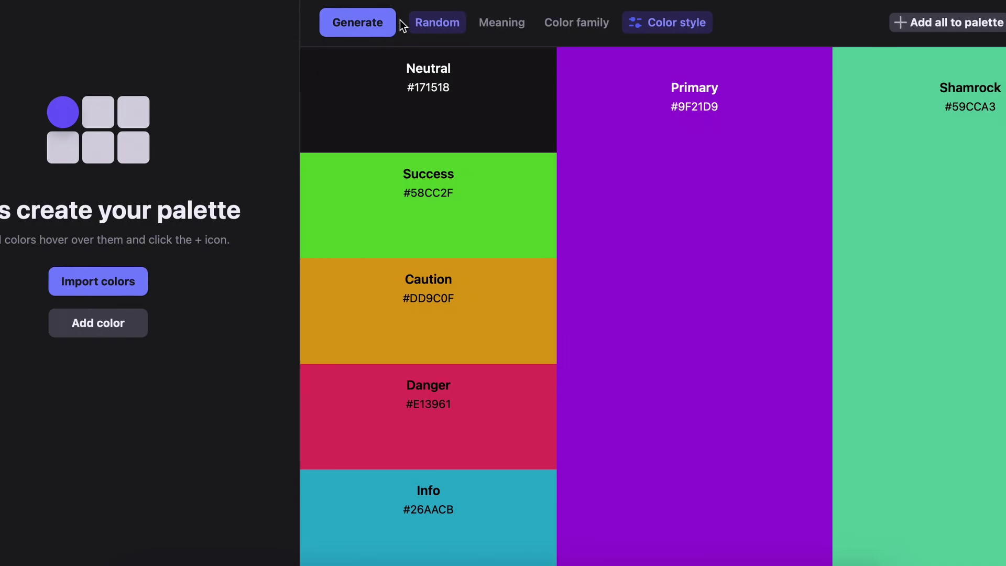
click(386, 23)
click(388, 23)
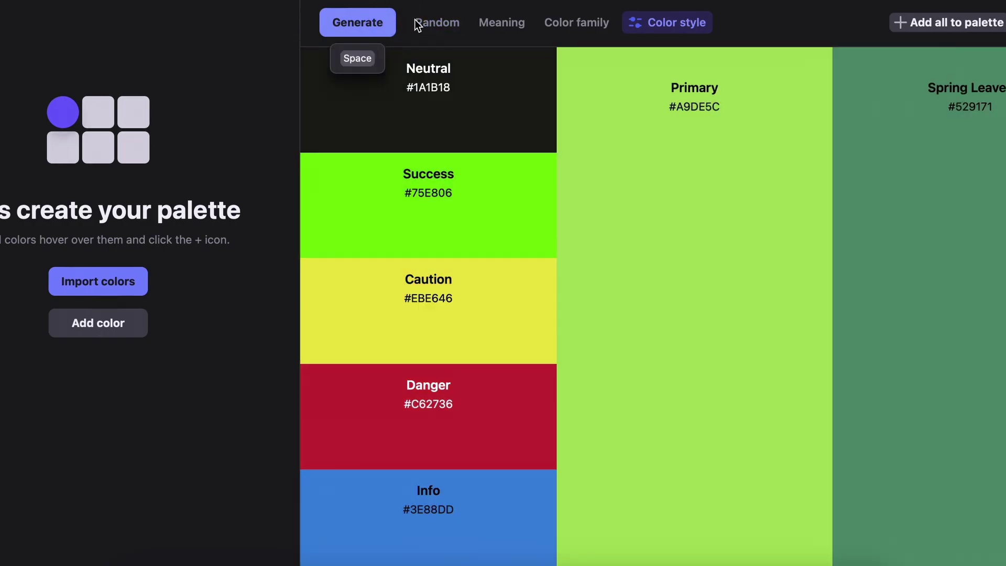
In the Color meaning settings, choose Fun and Playful as the emotions.
click(498, 29)
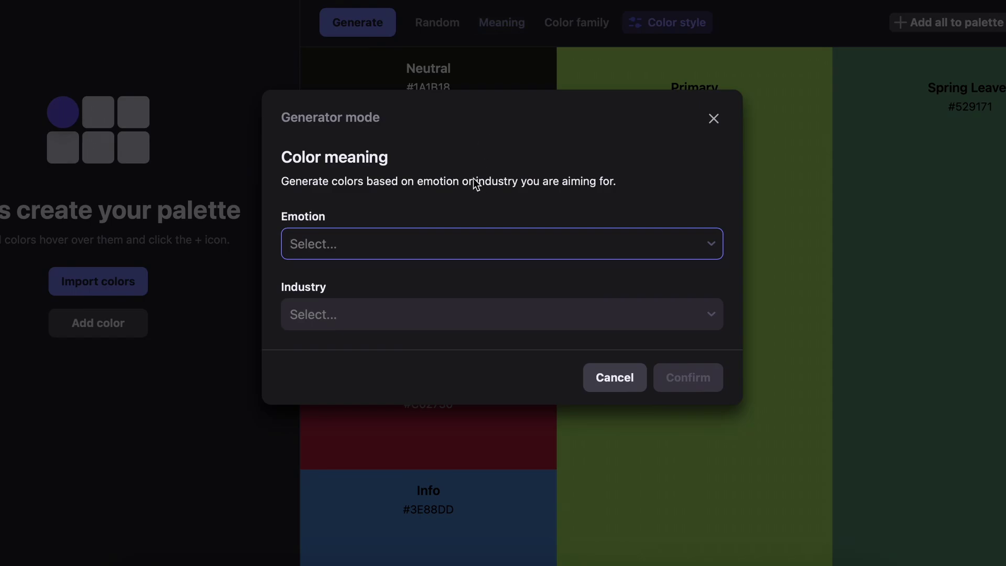
click(424, 252)
scroll(413, 352, down, 15)
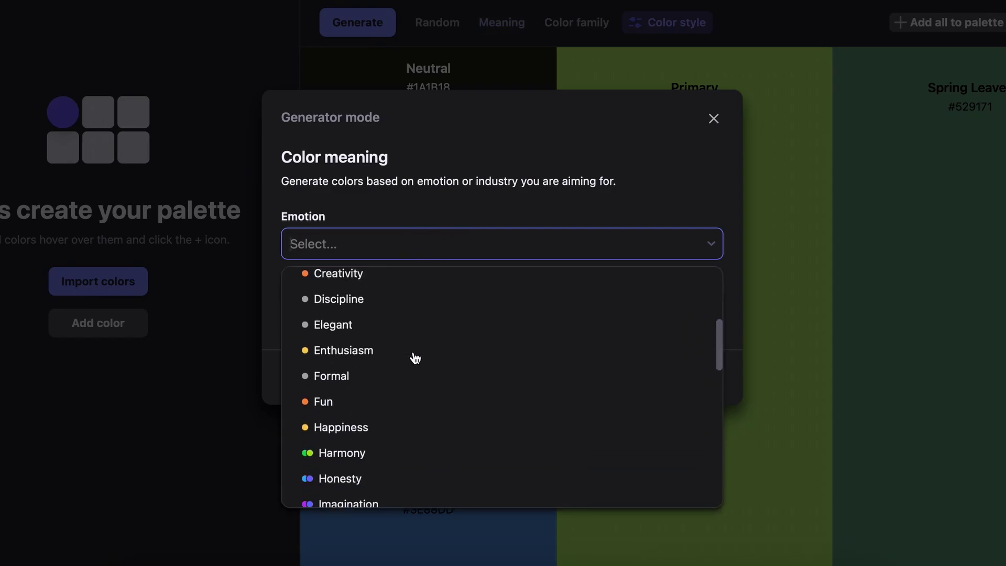
scroll(414, 358, up, 8)
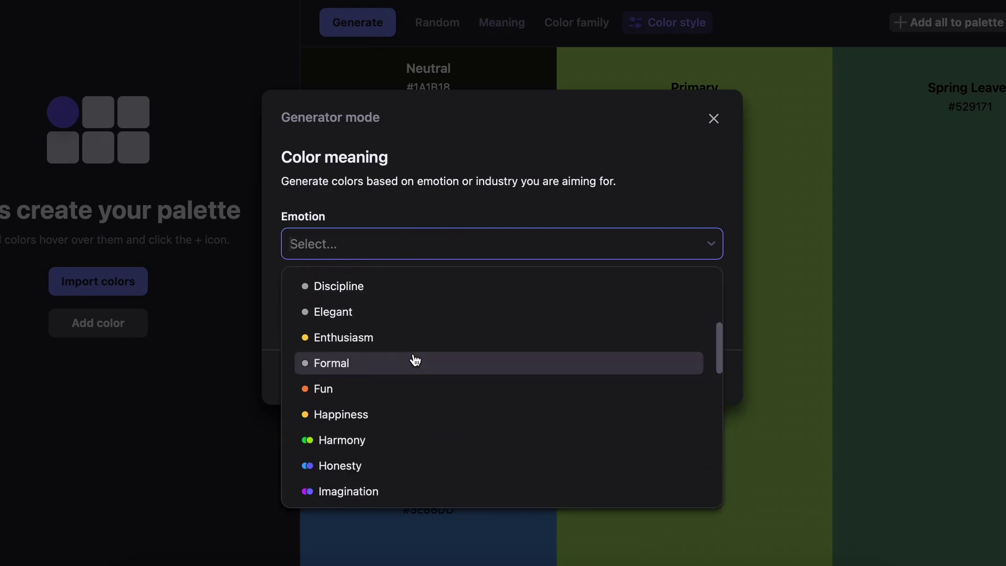
click(393, 389)
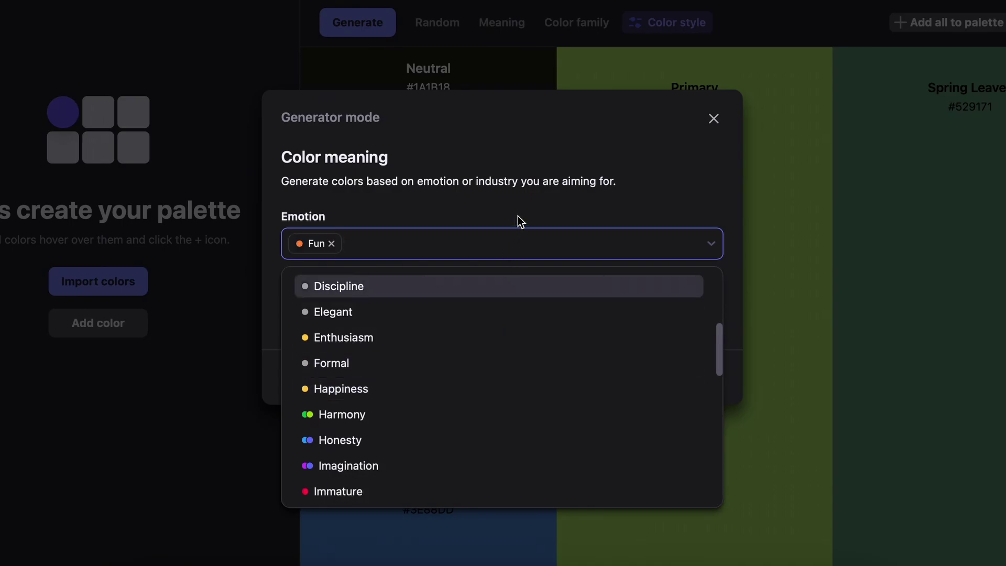
scroll(402, 398, down, 5)
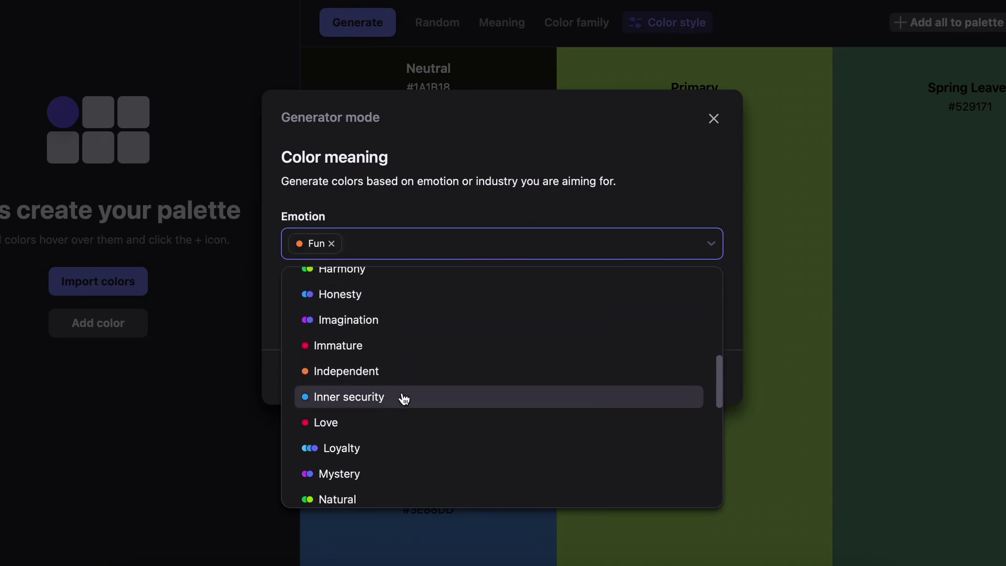
scroll(403, 399, down, 6)
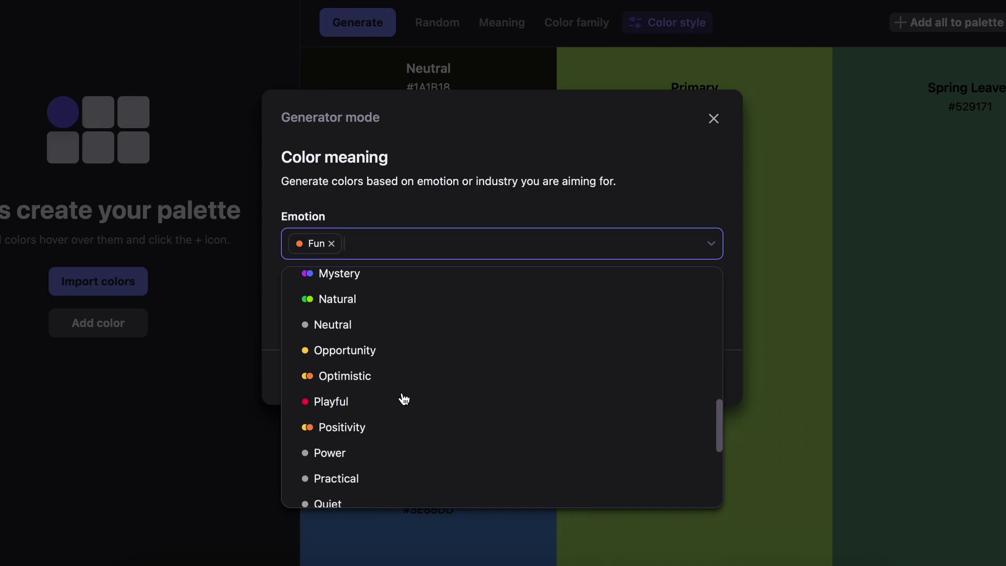
click(397, 366)
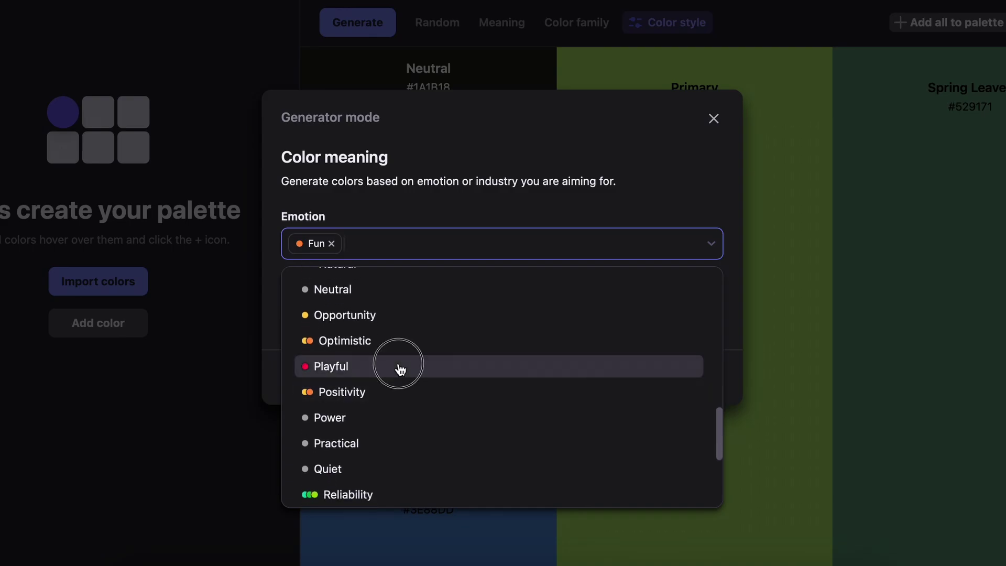
click(541, 194)
Choose Fashion as the industry.
click(340, 314)
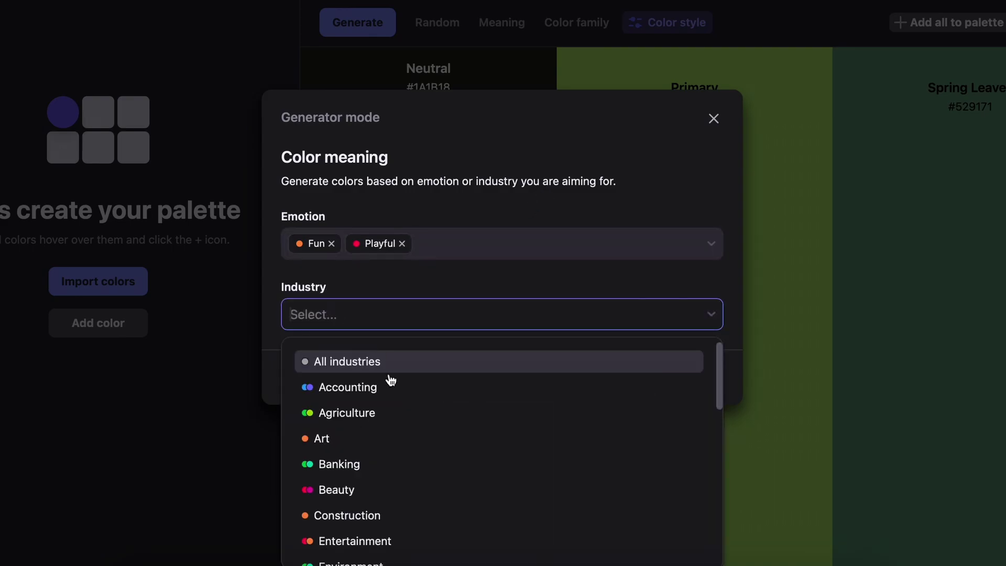
scroll(400, 443, down, 5)
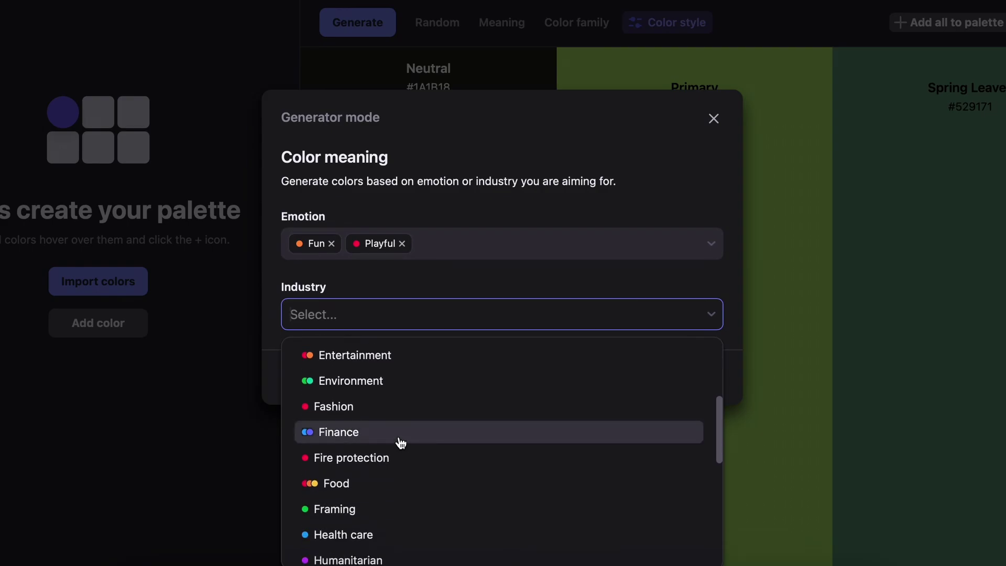
click(397, 408)
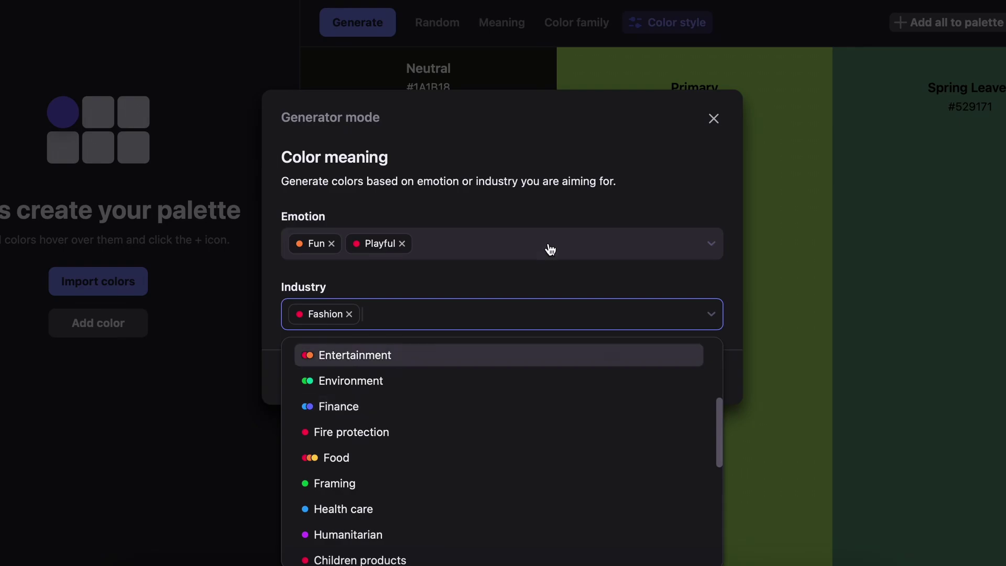
click(590, 212)
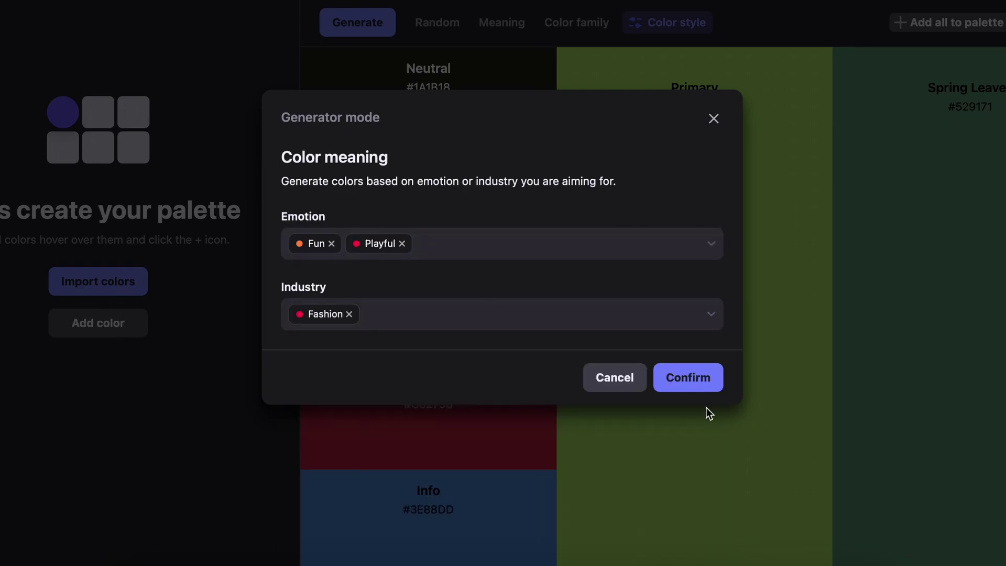
Confirm the meaning settings and regenerate until Primary is #D0331D and Info #2F22FE.
click(689, 377)
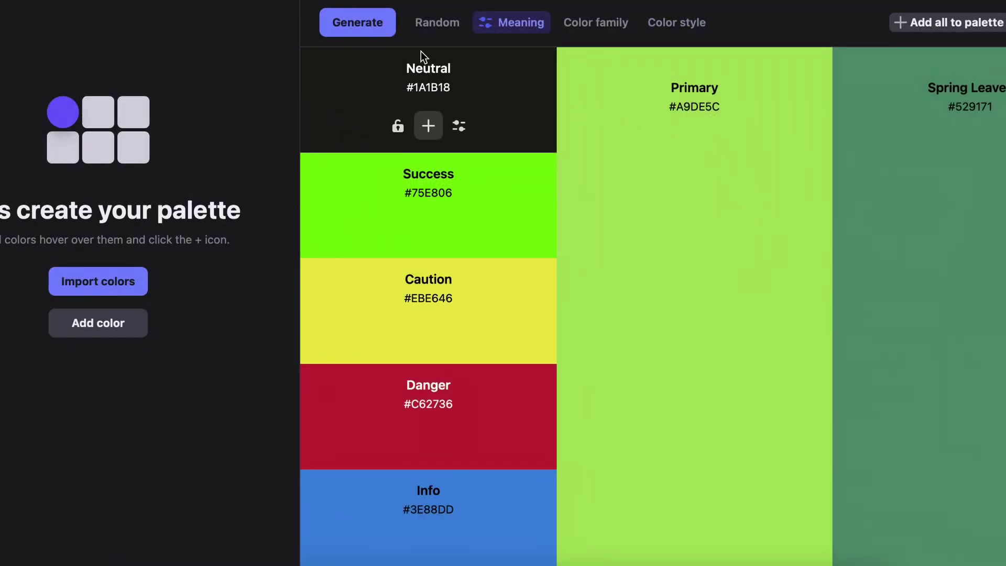
click(370, 28)
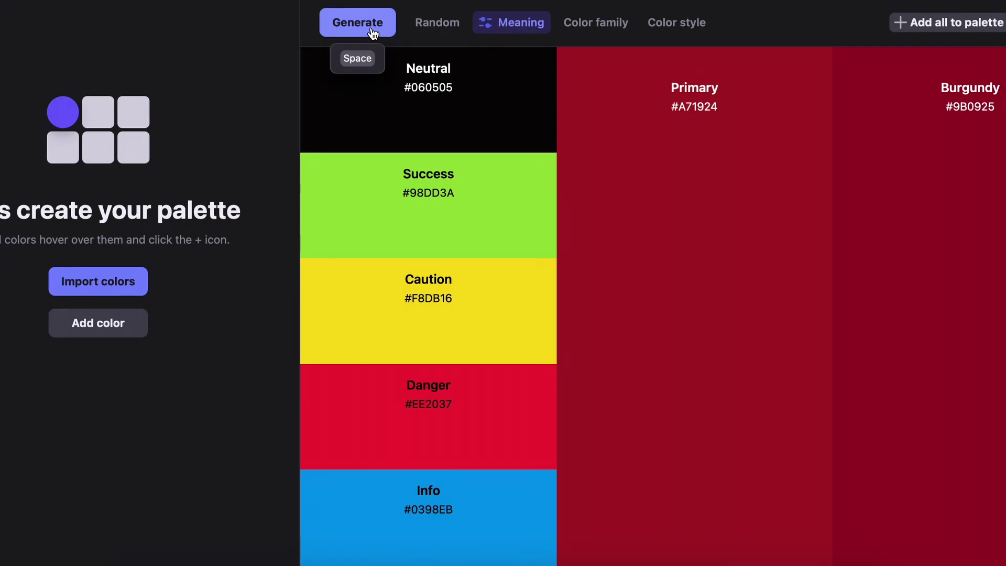
click(372, 32)
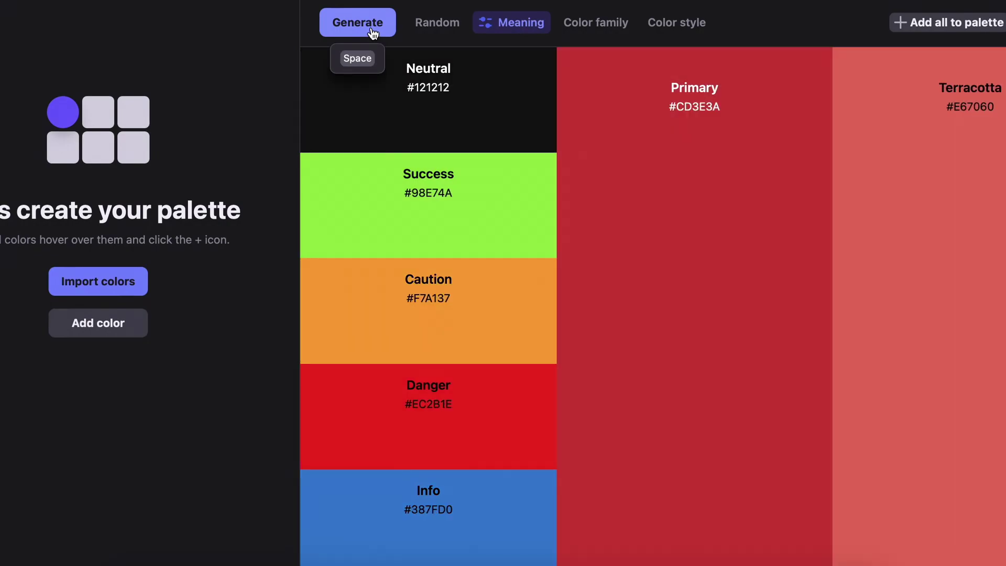
click(372, 33)
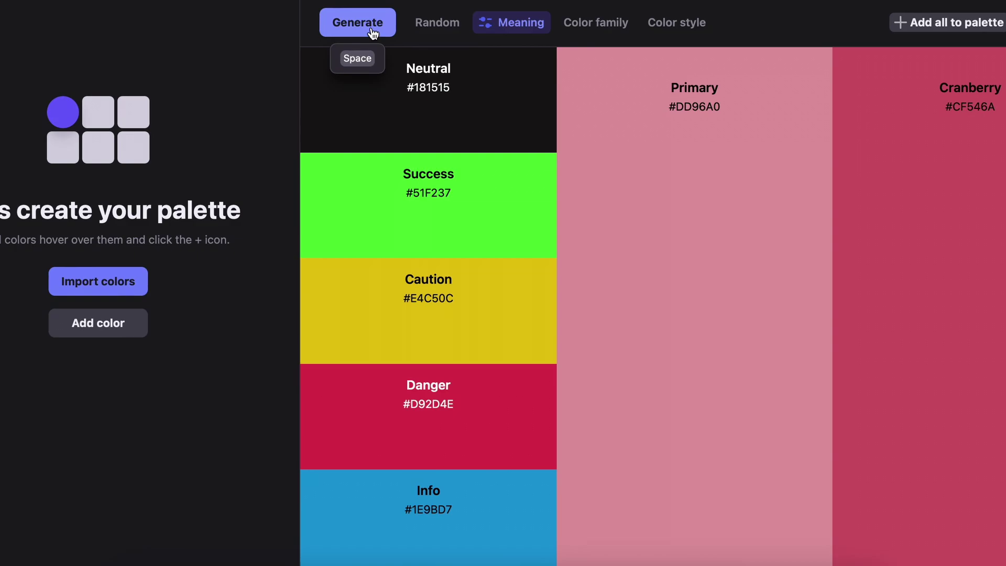
click(372, 33)
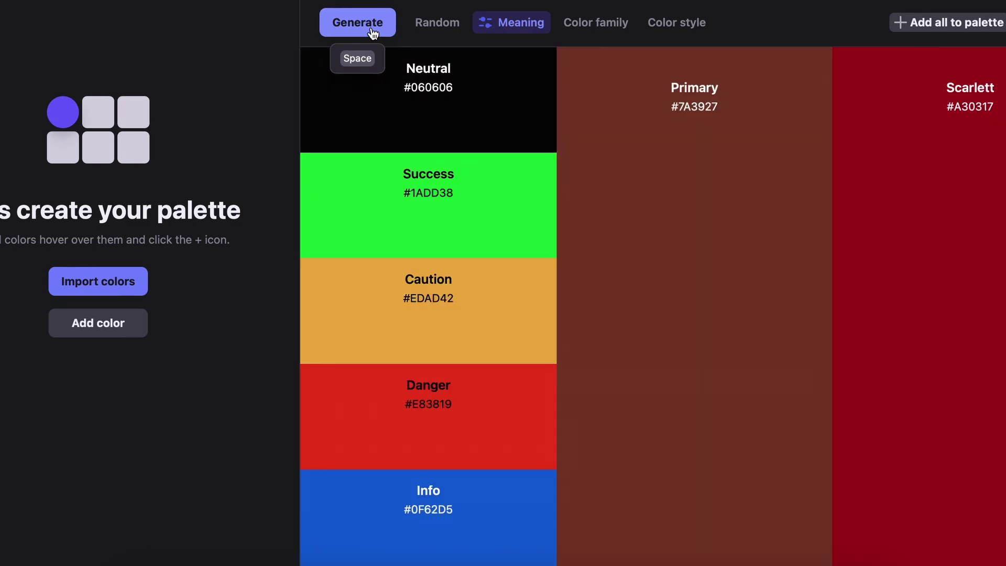
click(372, 32)
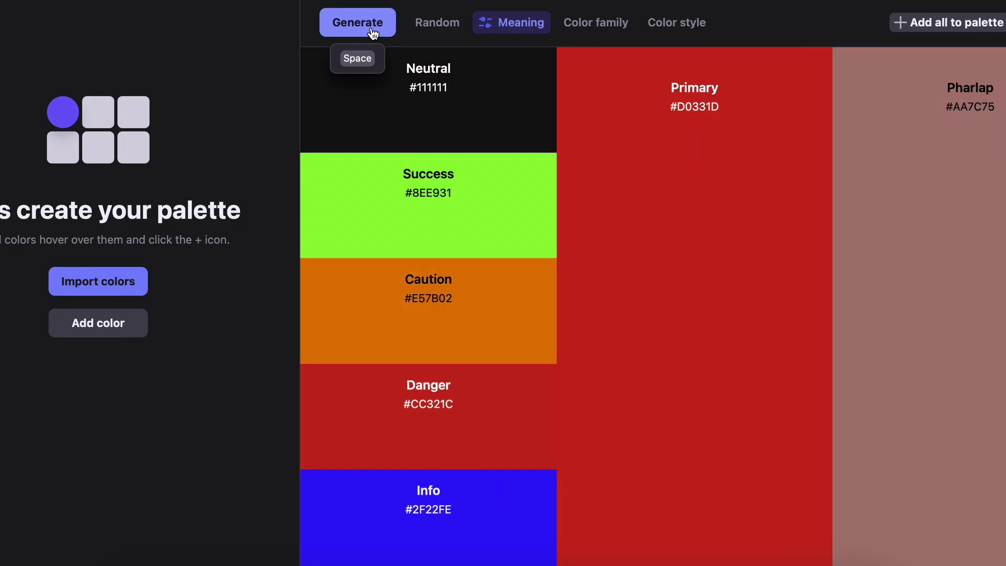
Add two extra colours to the palette and regenerate it several more times.
key(space)
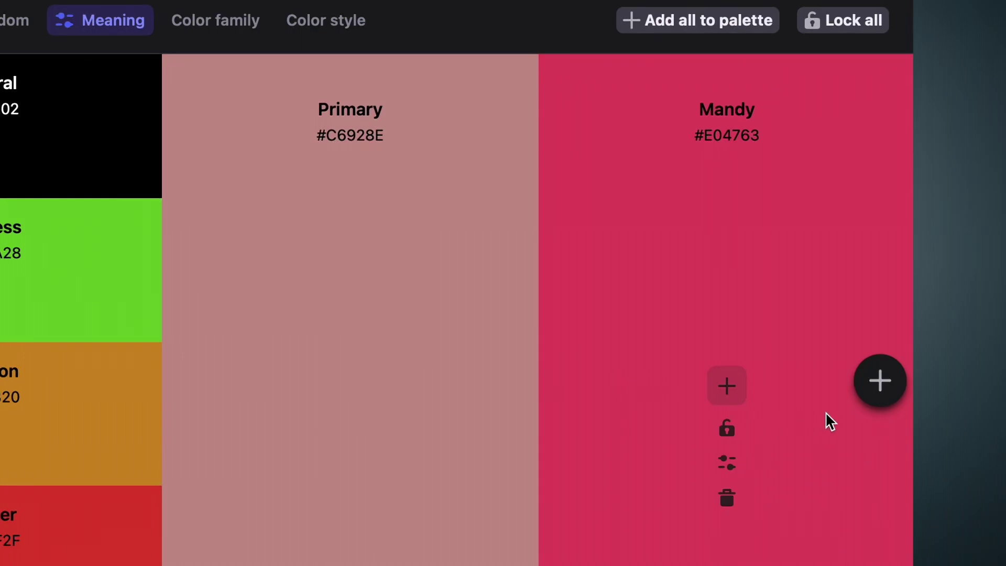
click(880, 381)
click(881, 385)
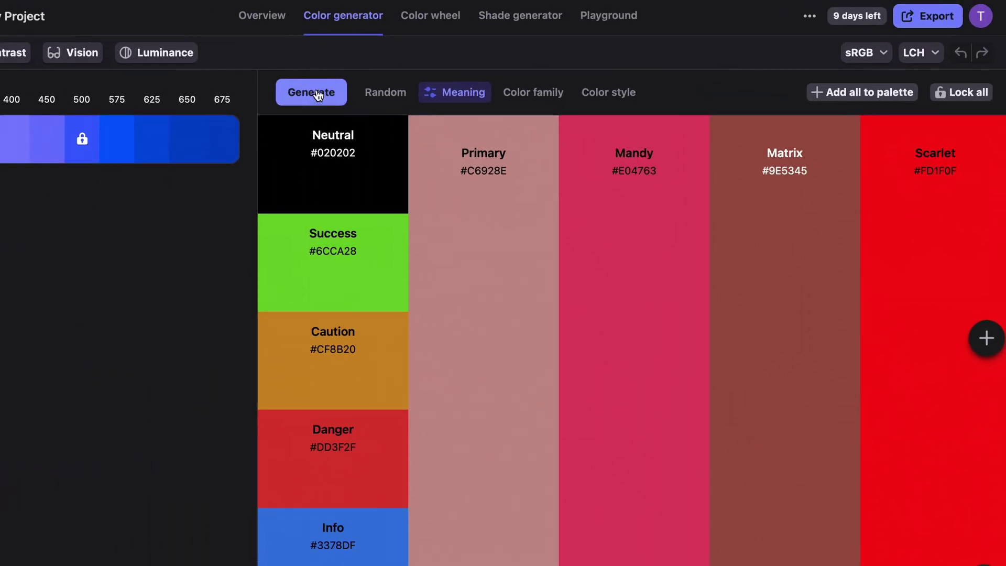
click(234, 80)
click(317, 94)
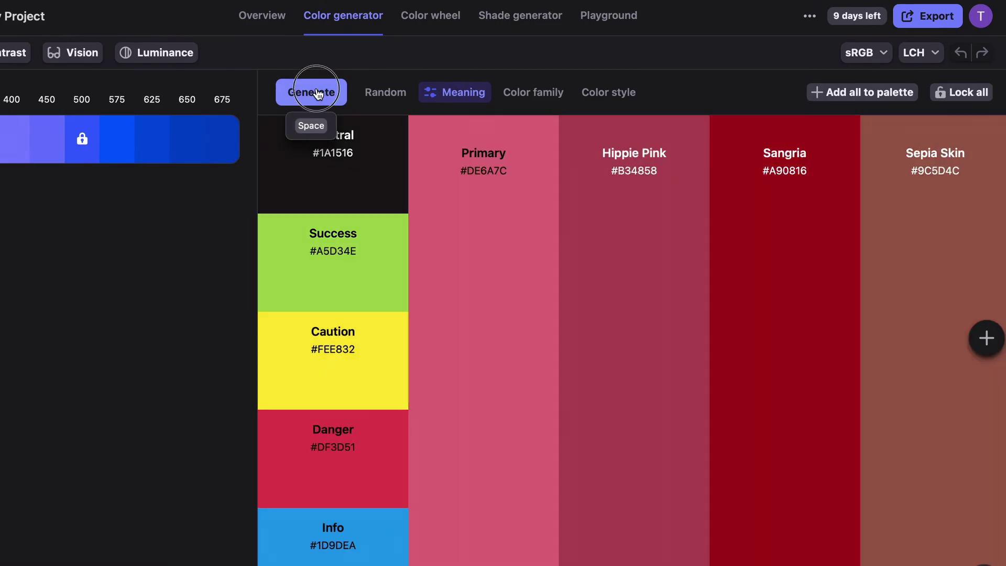
click(318, 94)
click(317, 94)
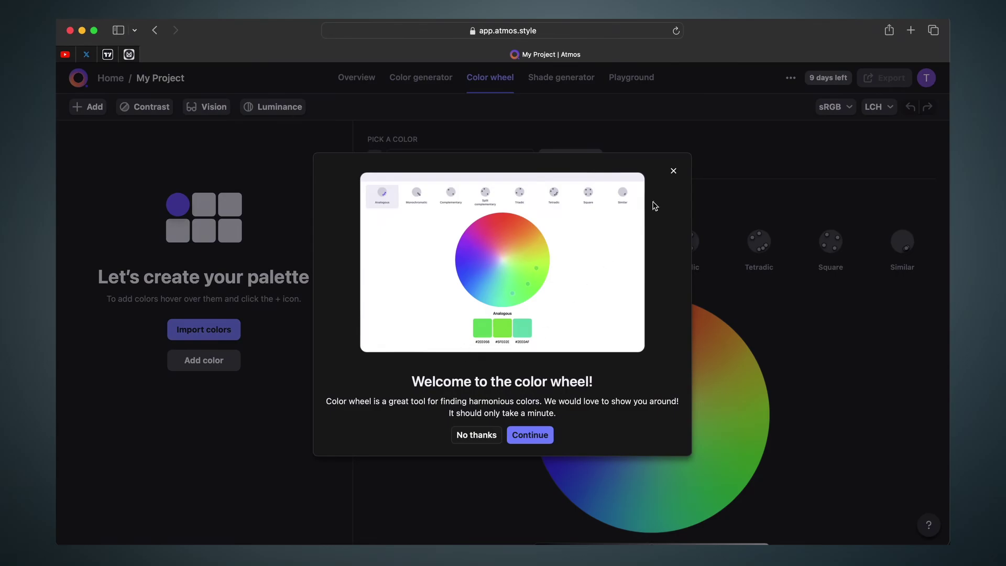
Dismiss the welcome tours and switch to the Shade generator.
click(675, 172)
click(565, 79)
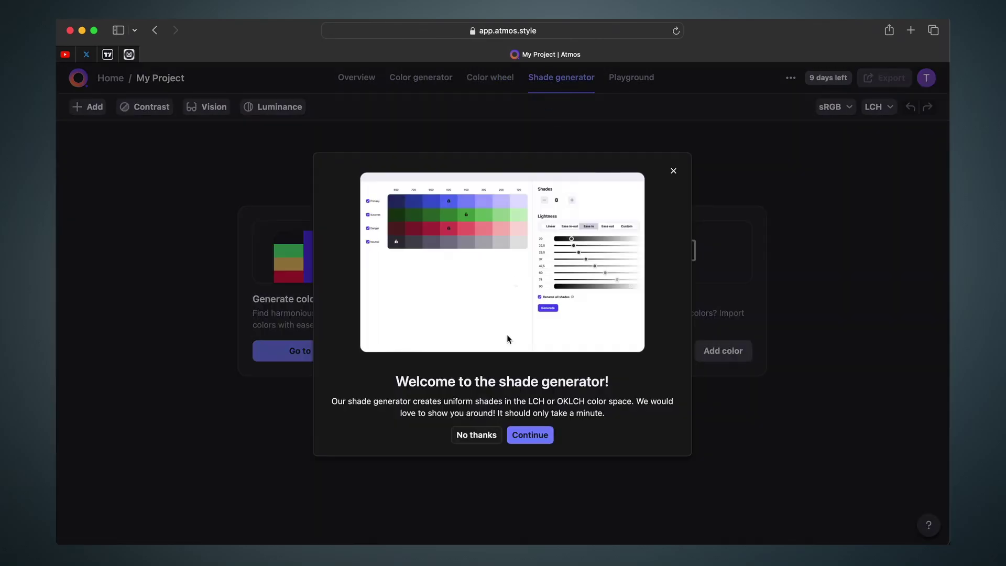
click(534, 439)
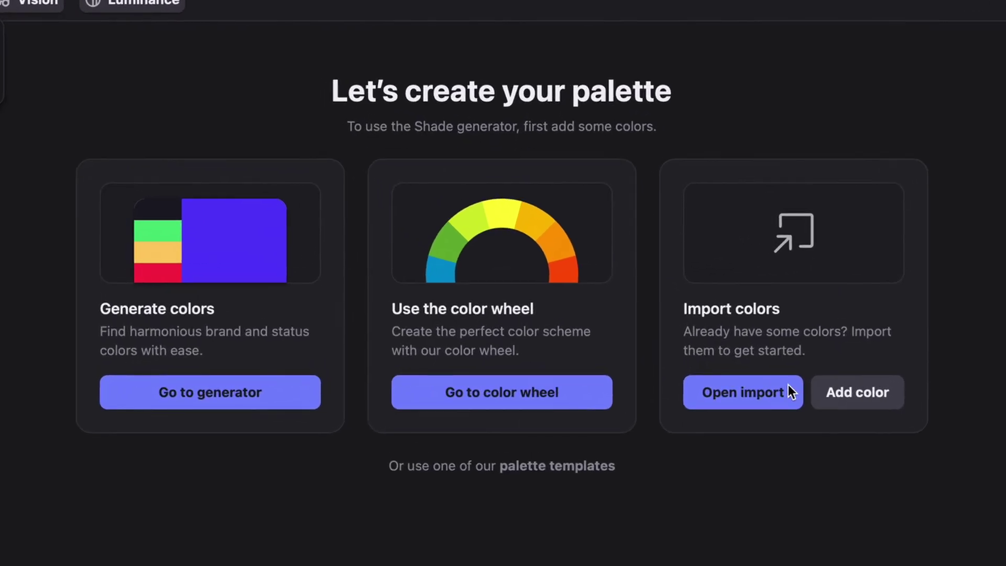
Add a new vivid blue source colour, Blue Ribbon, using the colour picker.
click(833, 396)
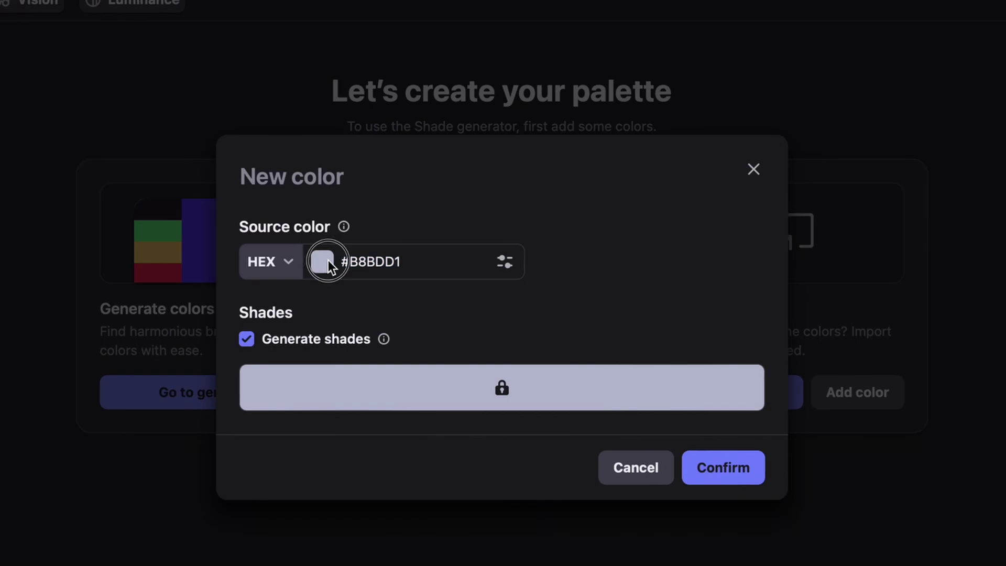
click(504, 261)
click(664, 349)
drag(665, 349, 692, 338)
click(667, 229)
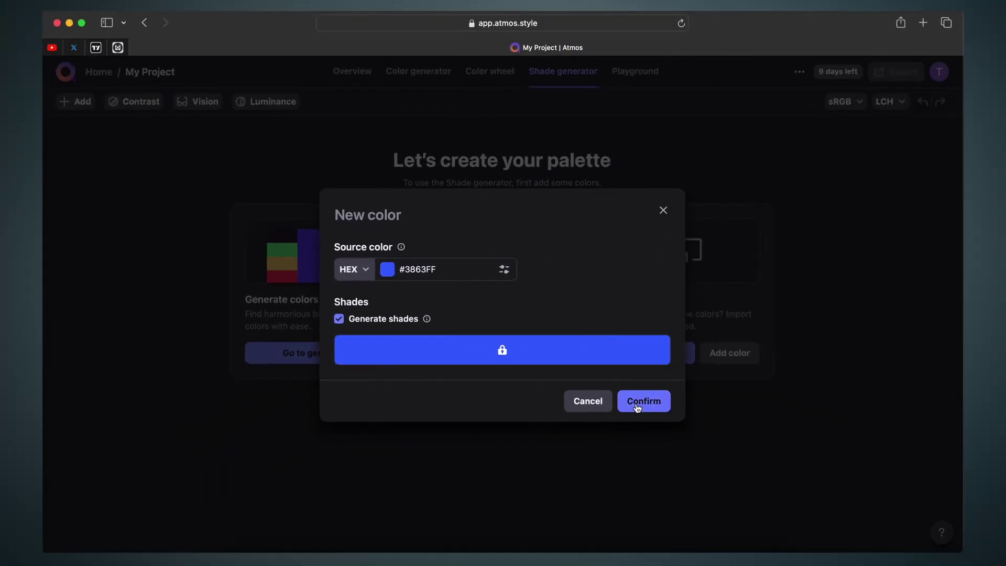
Confirm Blue Ribbon and generate a first set of shades on an ease in-out lightness curve.
click(637, 405)
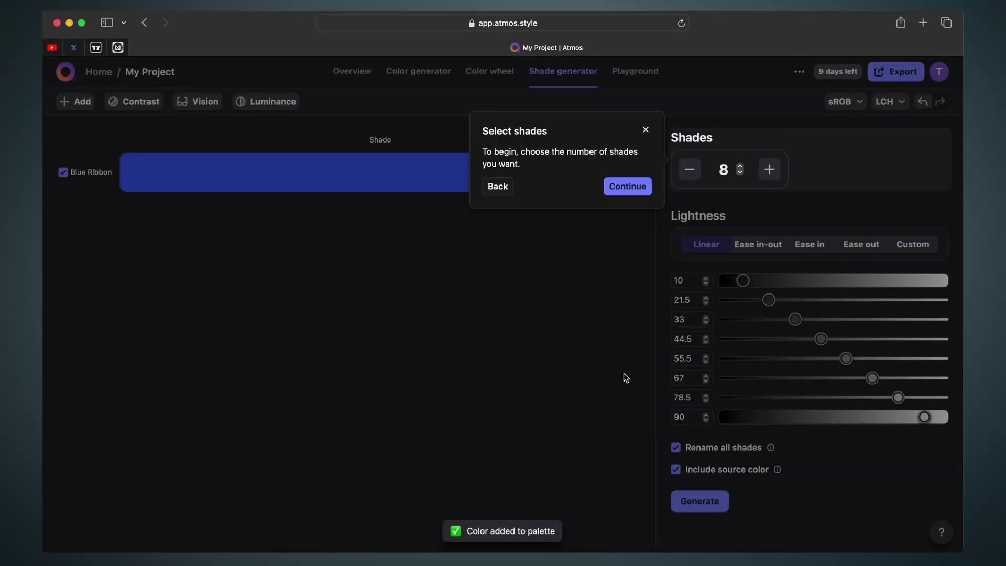
click(627, 186)
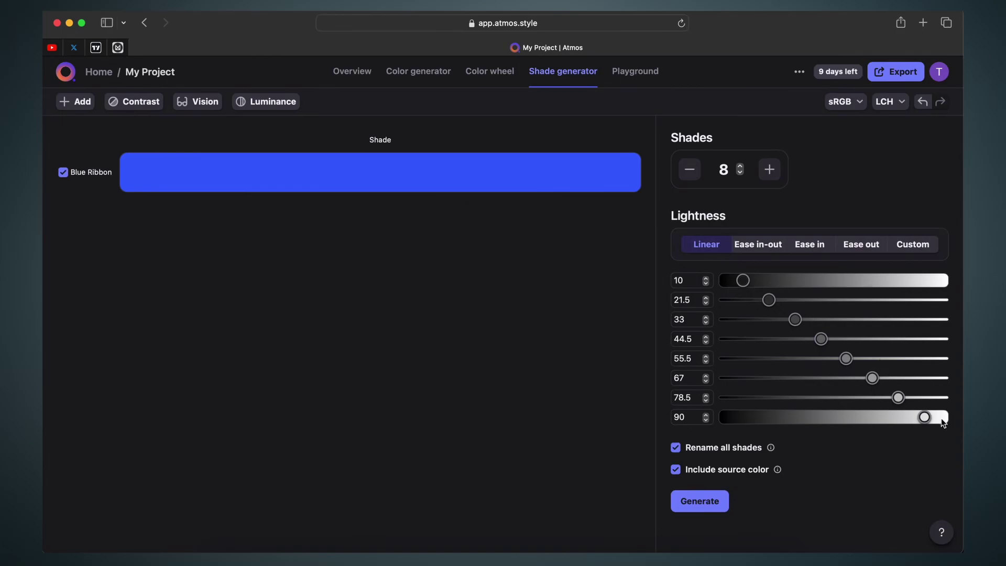
click(768, 254)
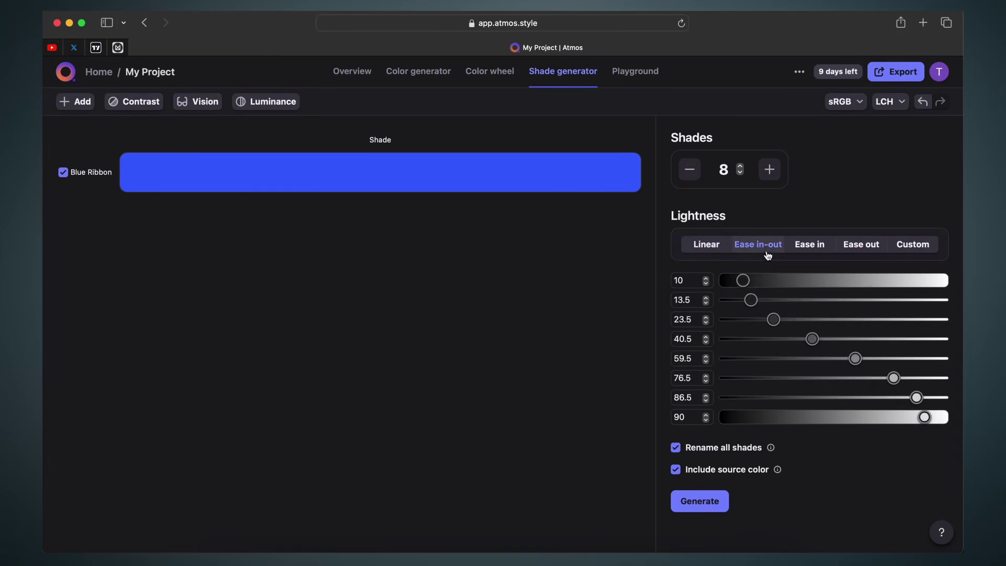
click(812, 245)
click(879, 250)
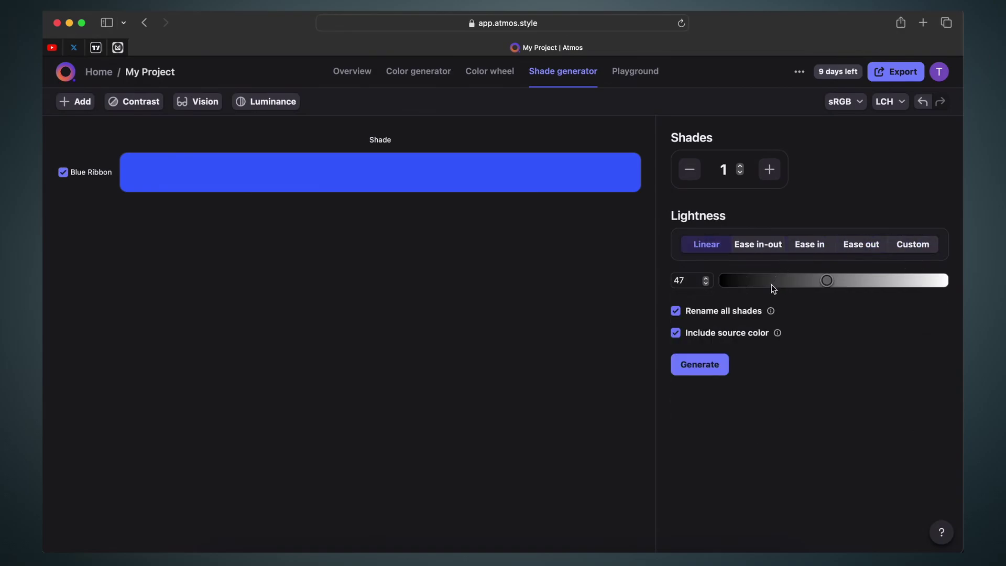
click(769, 169)
click(769, 168)
click(769, 168)
click(769, 168)
click(769, 168)
click(769, 168)
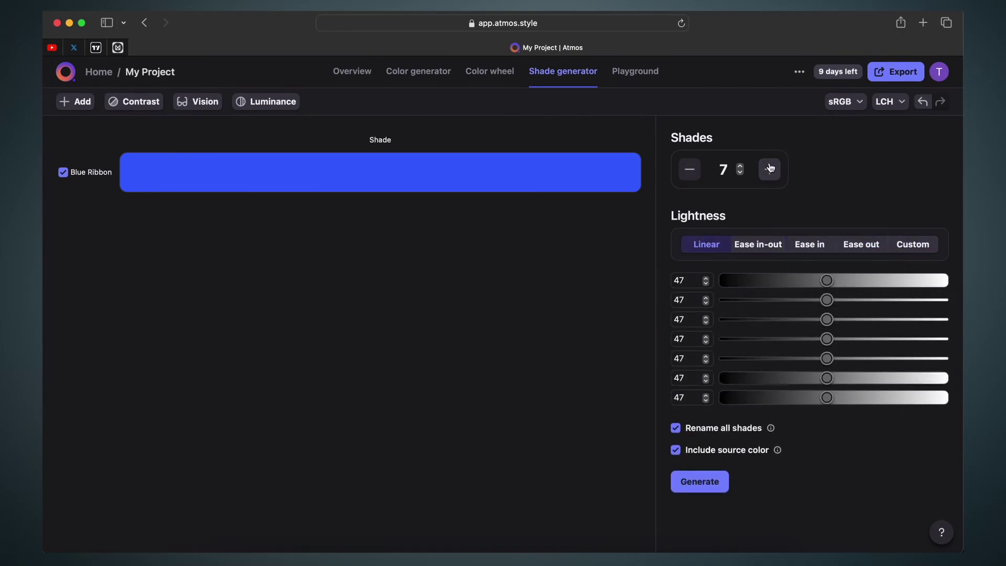
click(769, 245)
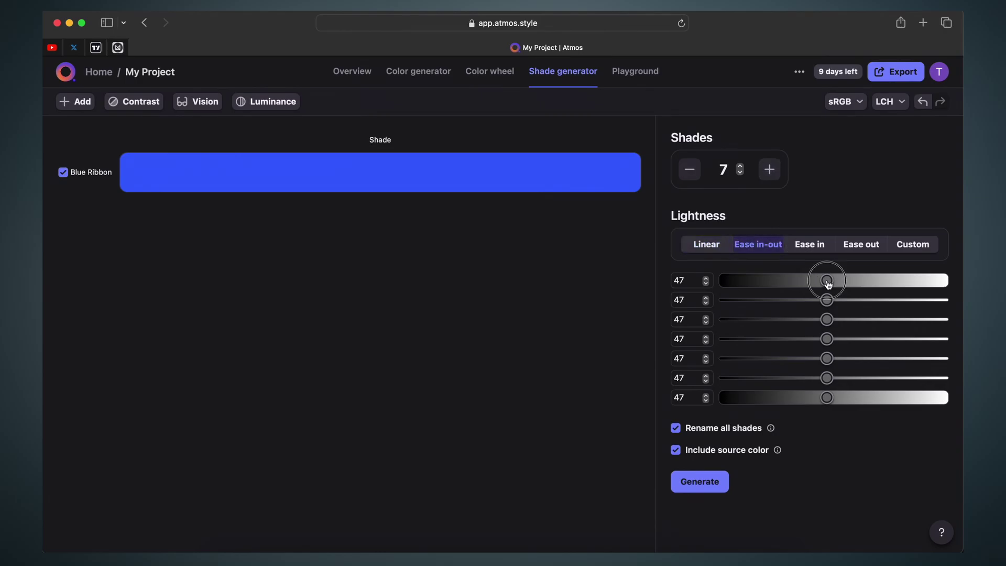
drag(826, 281, 869, 280)
click(706, 482)
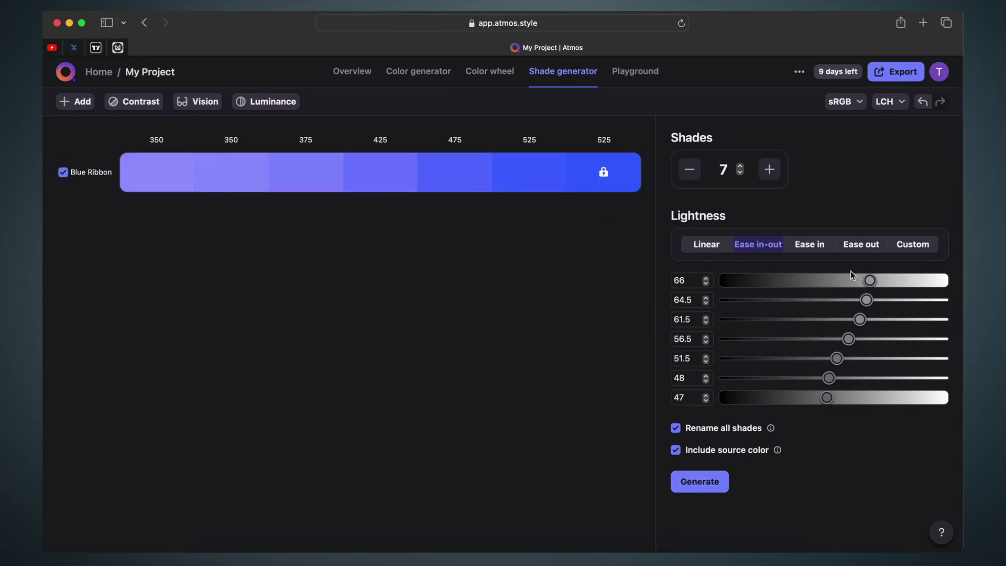
Regenerate eight ease in-out shades with lightness running from 60 down to about 33.
click(820, 249)
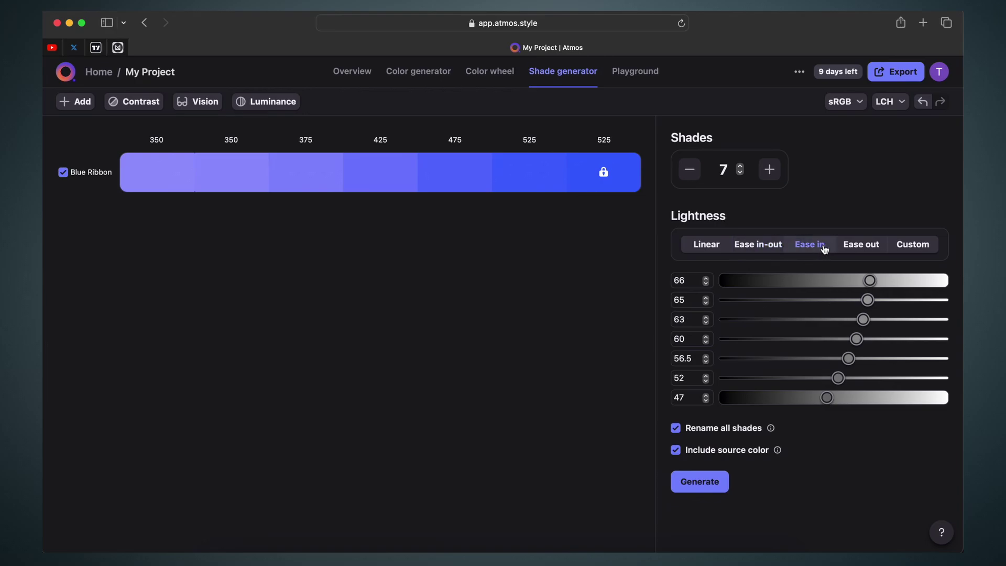
click(849, 246)
drag(868, 281, 740, 281)
click(769, 168)
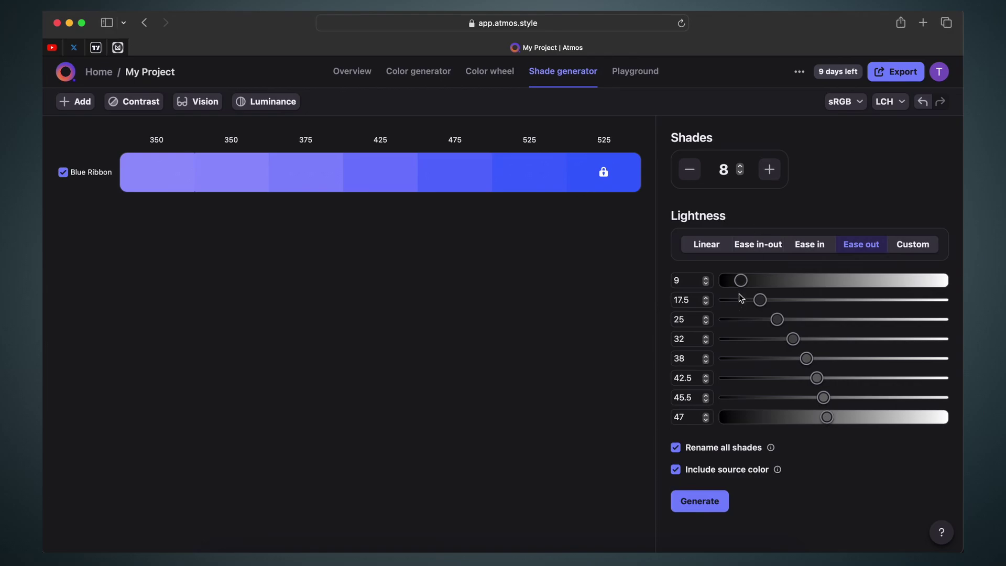
click(698, 507)
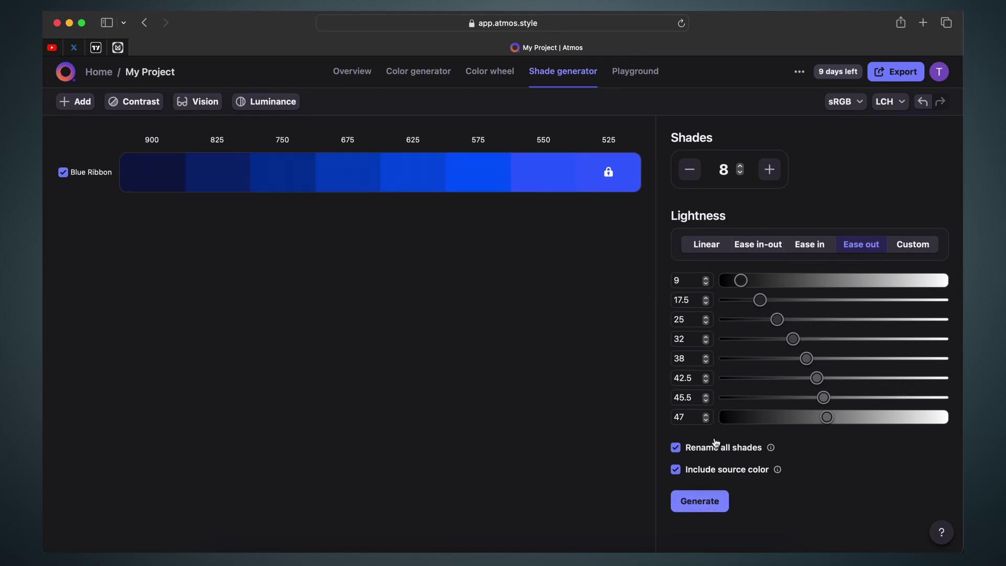
click(758, 245)
drag(740, 280, 858, 284)
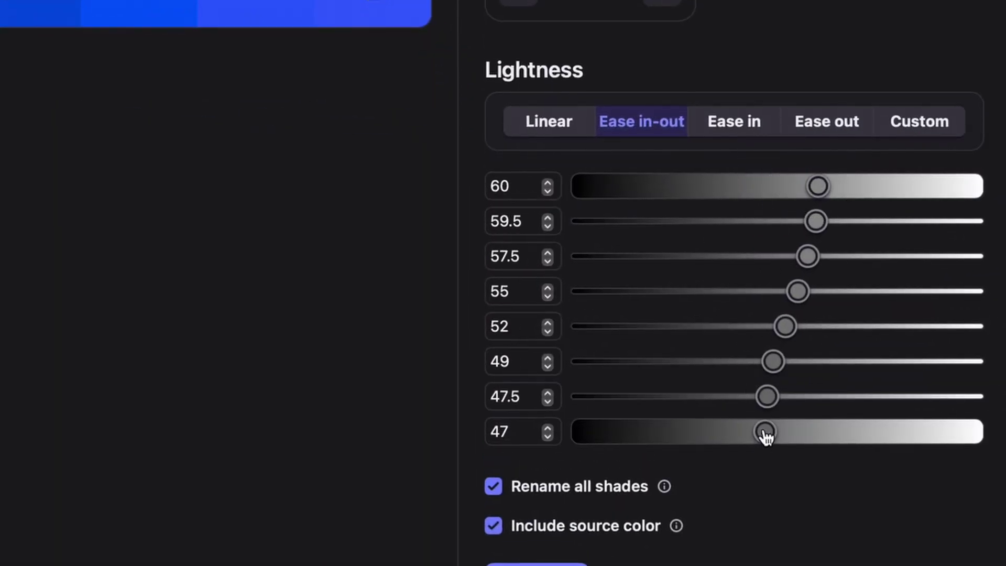
drag(765, 433, 709, 438)
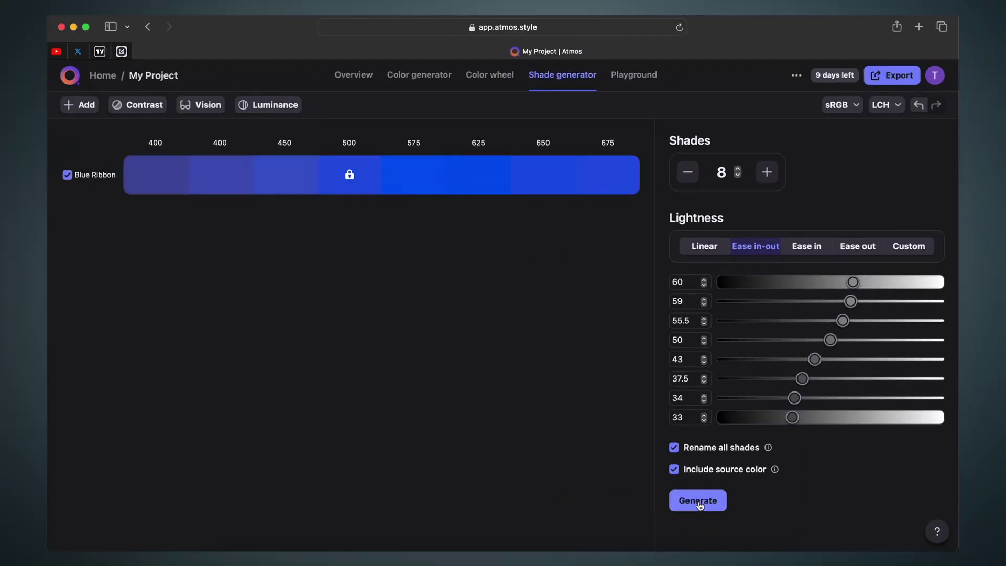
click(698, 502)
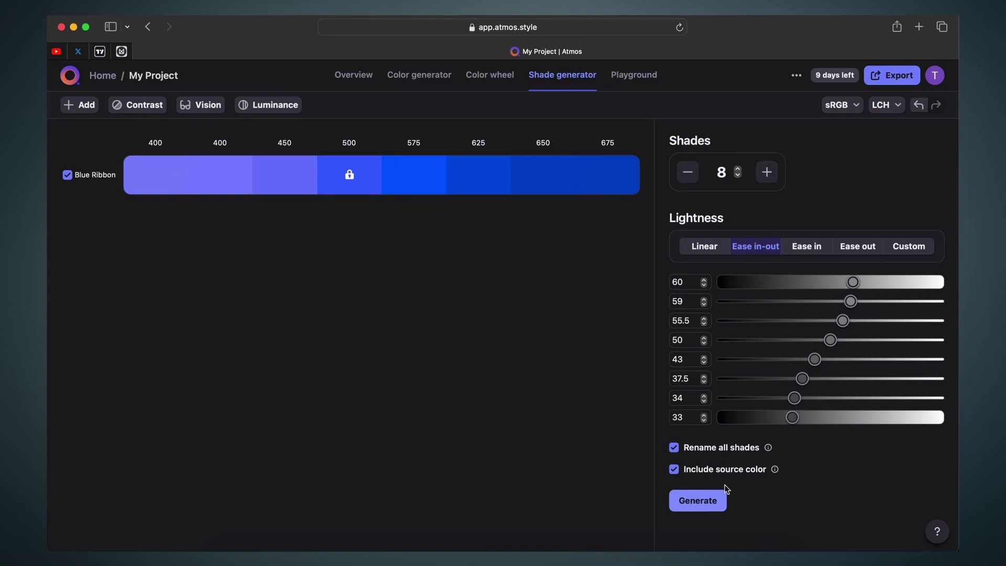
click(896, 76)
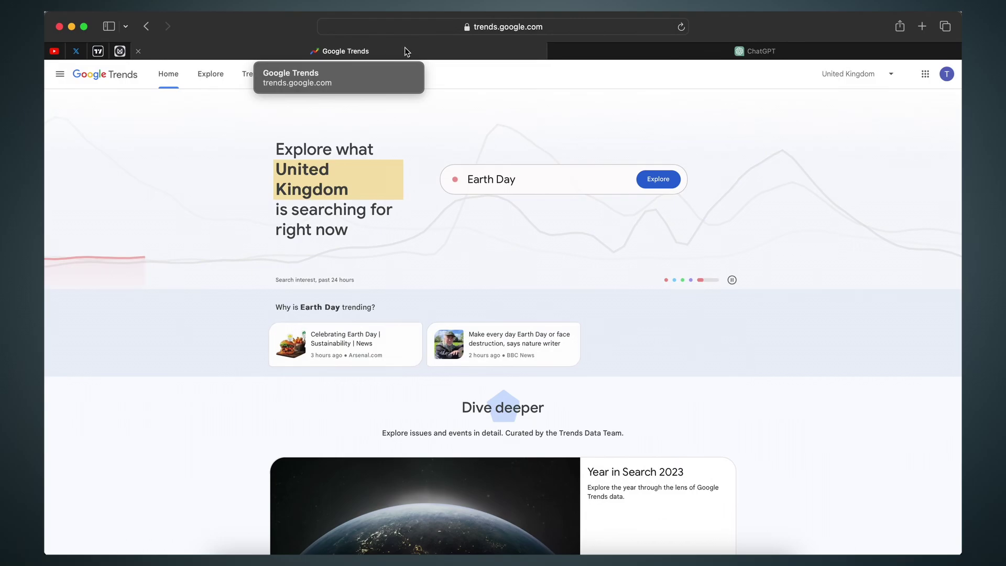
Review Google Trends Explore for the United Kingdom over the past 12 months, leaving filters unchanged.
click(663, 52)
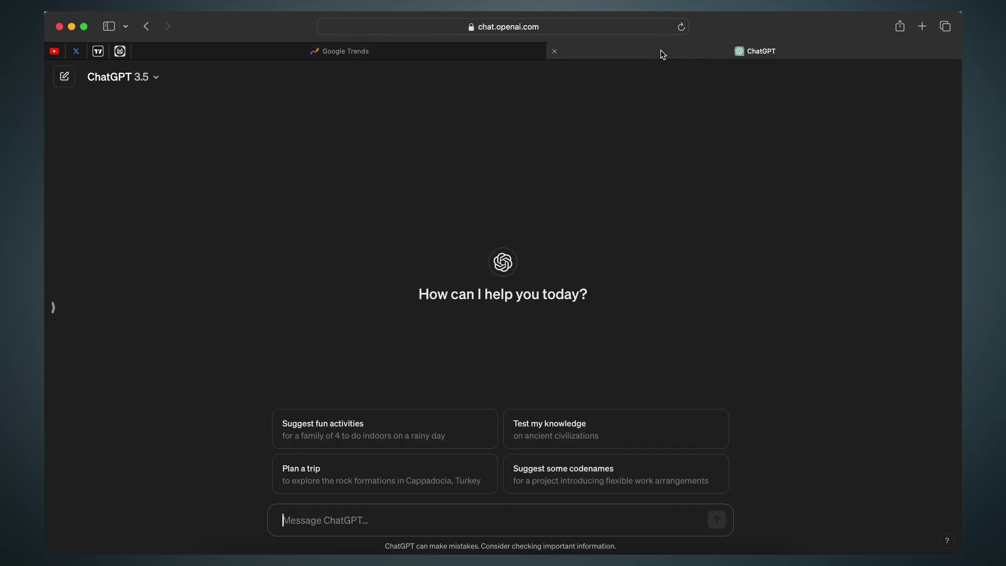
click(429, 46)
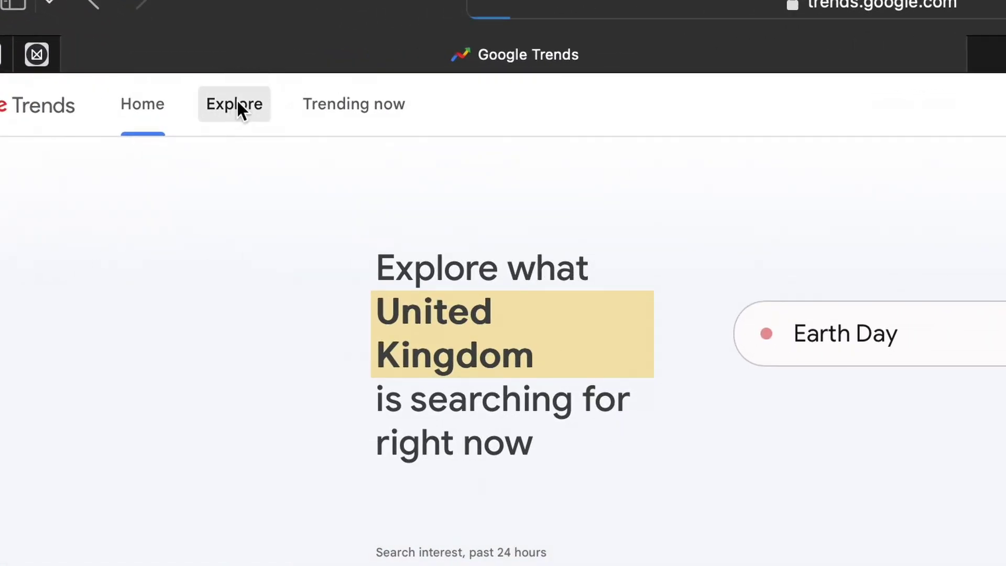
click(210, 73)
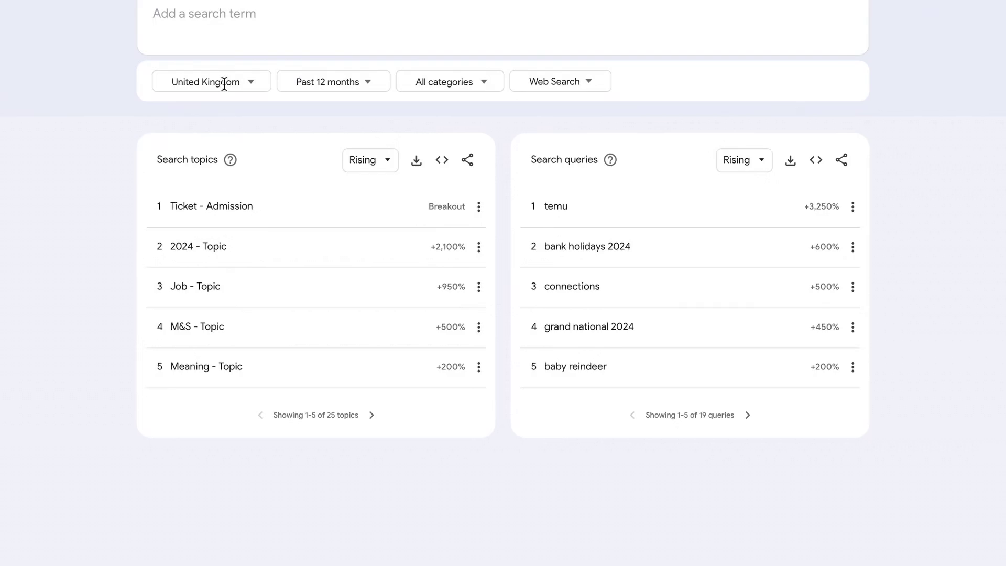
click(227, 92)
scroll(247, 229, down, 6)
click(41, 63)
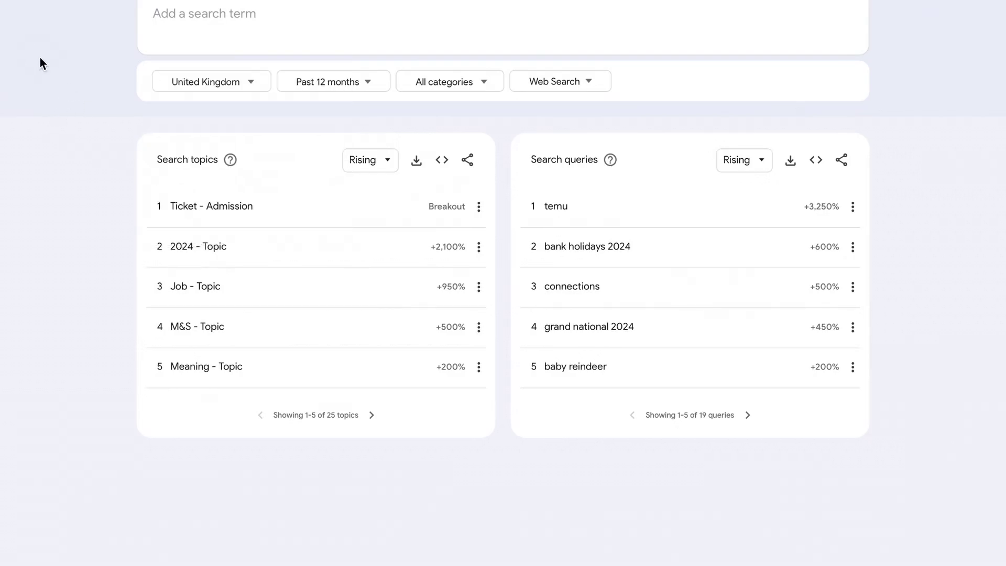
click(345, 89)
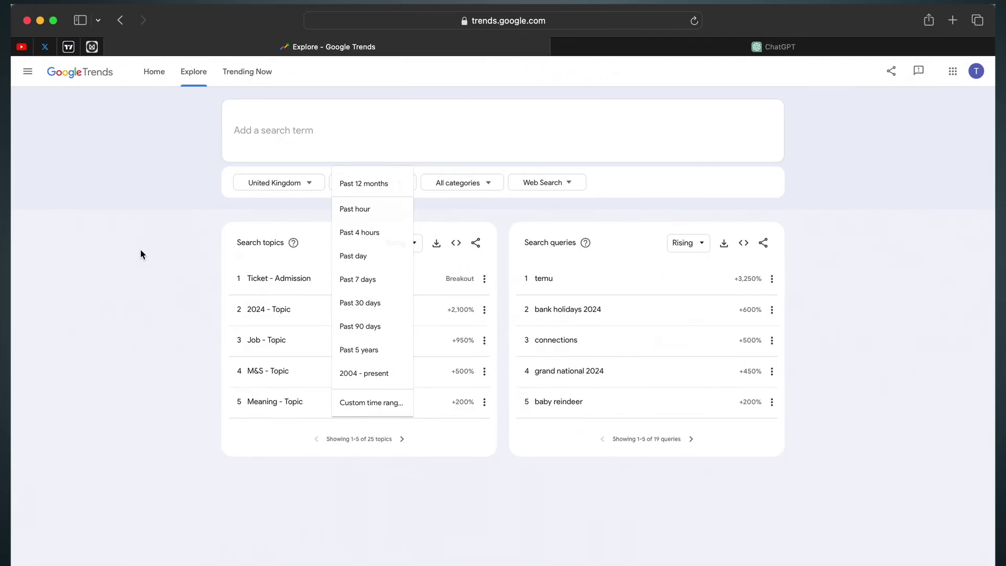
click(228, 227)
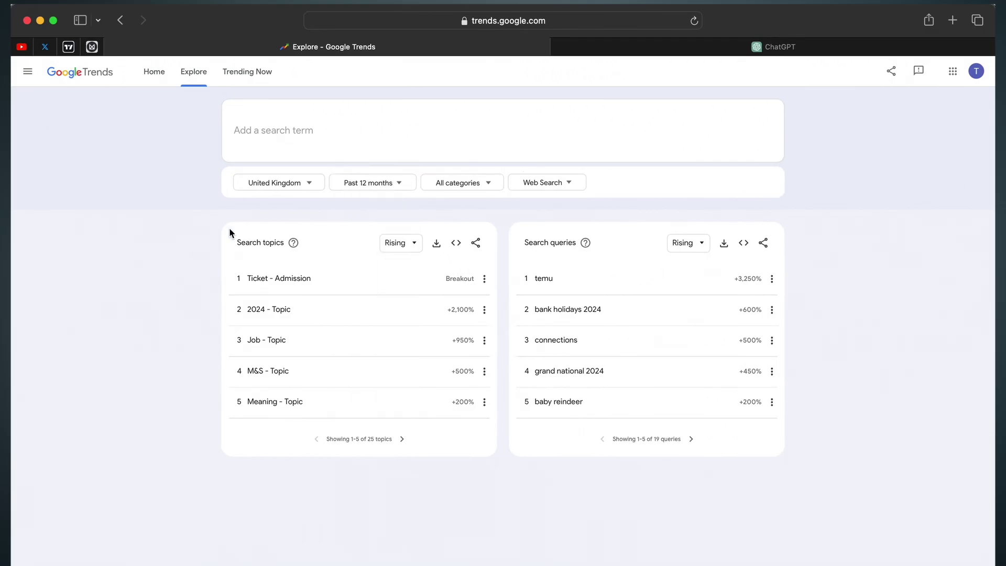
click(792, 52)
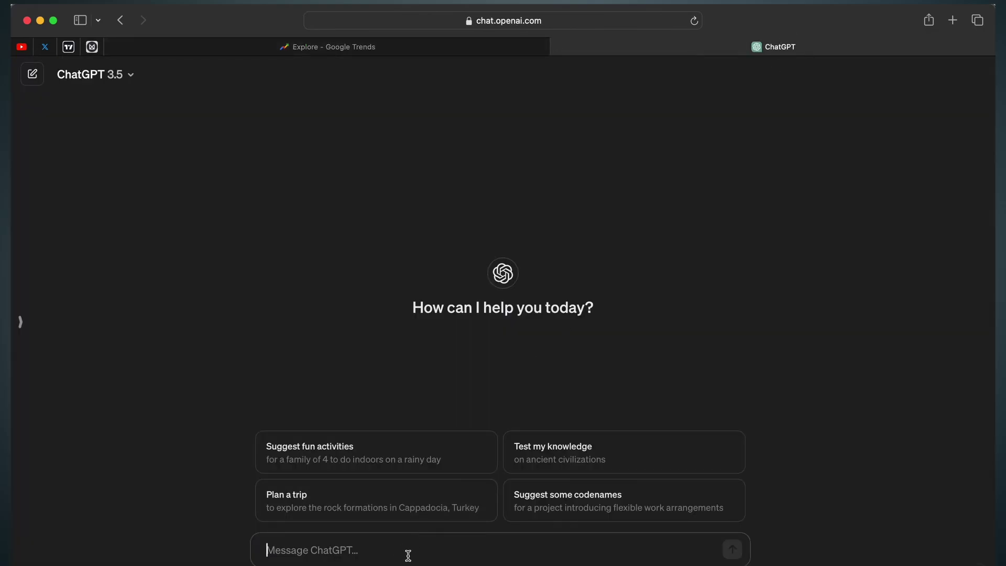
Ask ChatGPT to bullet-point society and culture aspects for an organic juice brand's package design.
text(I'm designing)
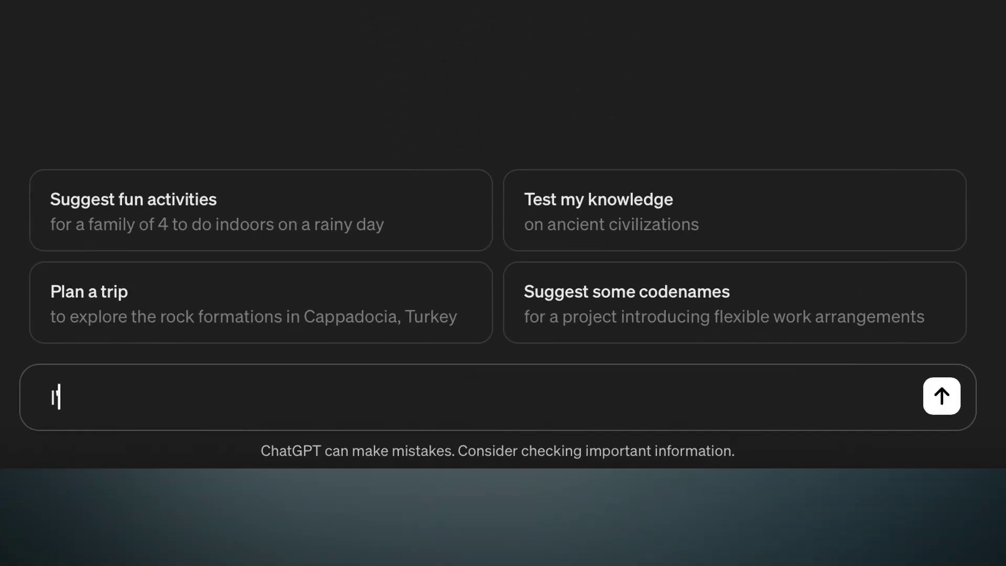
text( a package design for an organic )
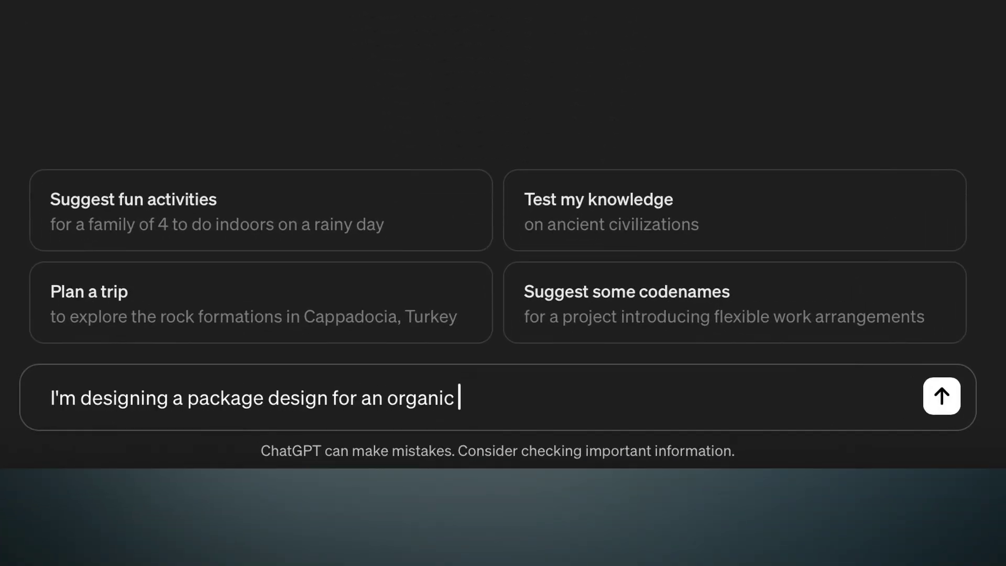
text(juice brand. Please bullet point )
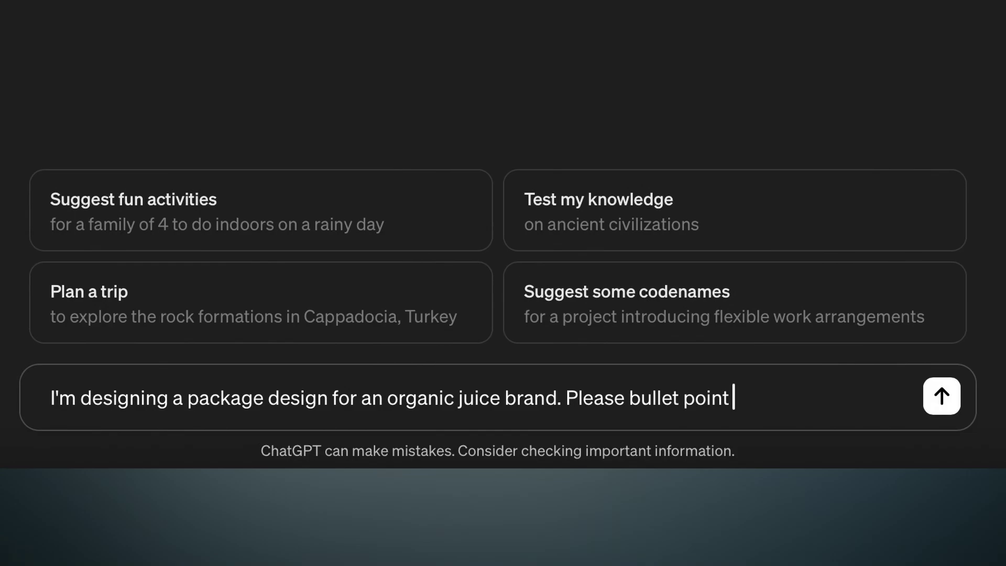
text(aspects of society and culture linked to this type)
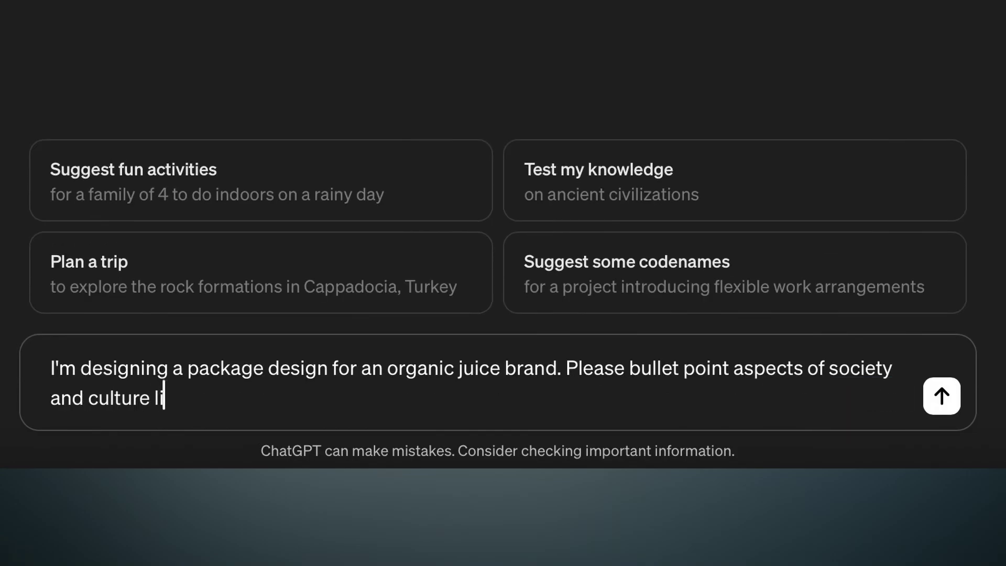
key(Return)
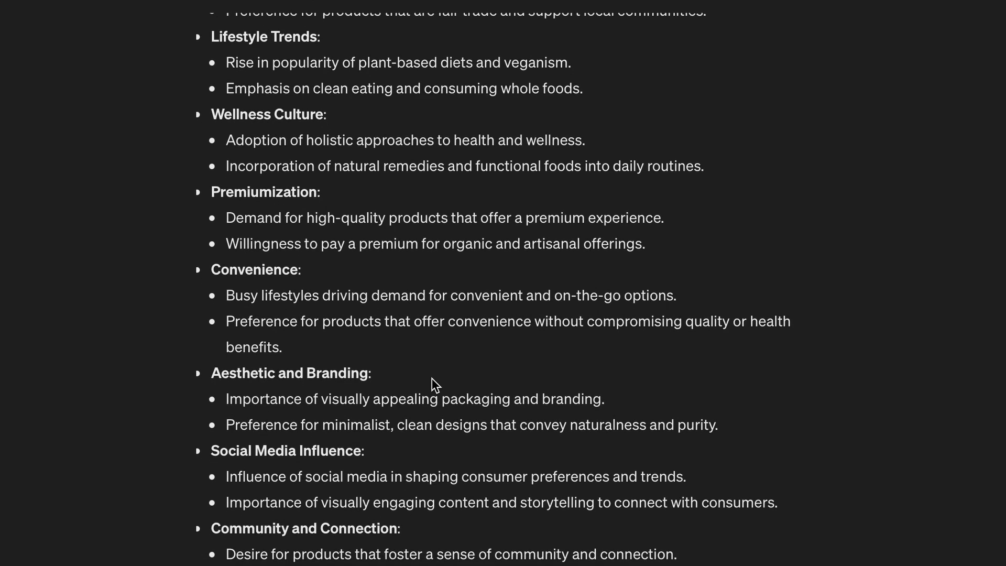
scroll(432, 378, up, 5)
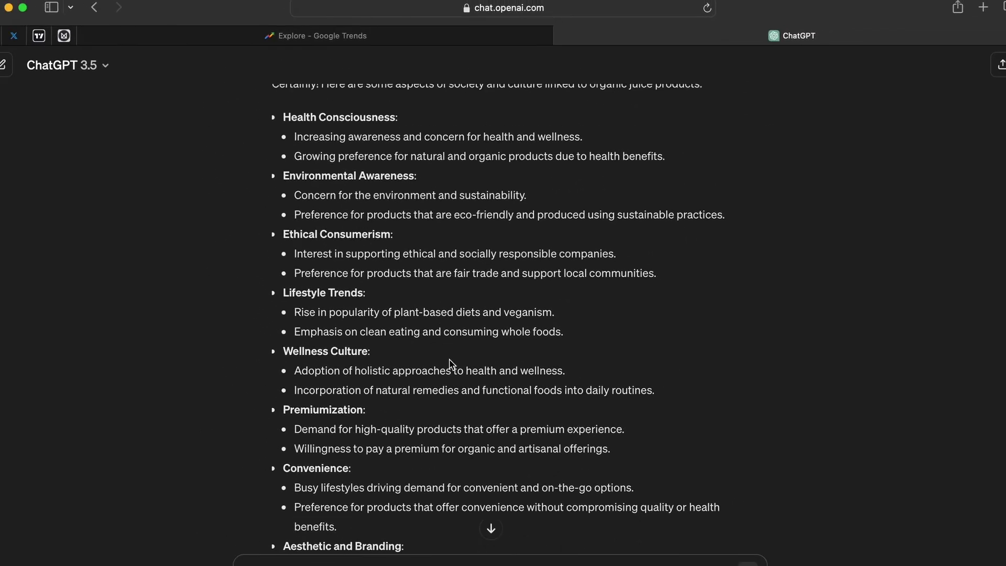
scroll(449, 363, up, 2)
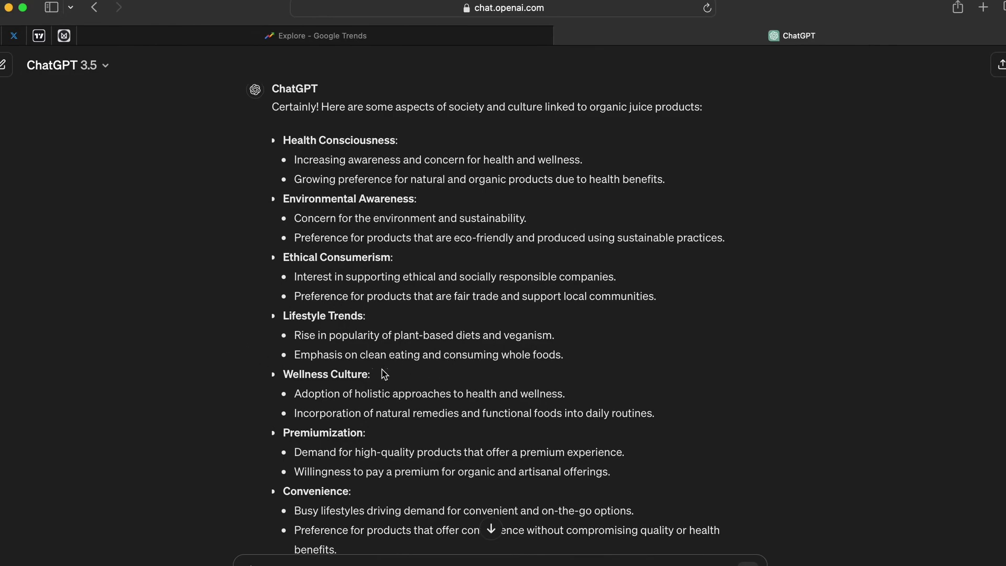
Copy 'Wellness Culture' from ChatGPT and search it in Google Trends.
drag(366, 372, 286, 370)
key(super+c)
click(386, 37)
click(377, 132)
key(super+v)
key(Return)
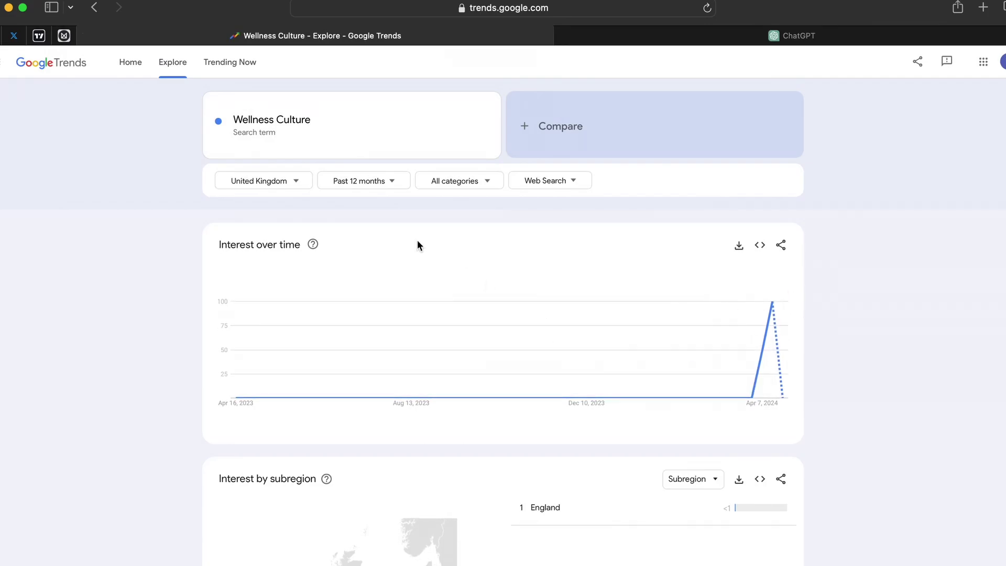
Show Wellness Culture interest Worldwide over the past 90 days.
click(353, 181)
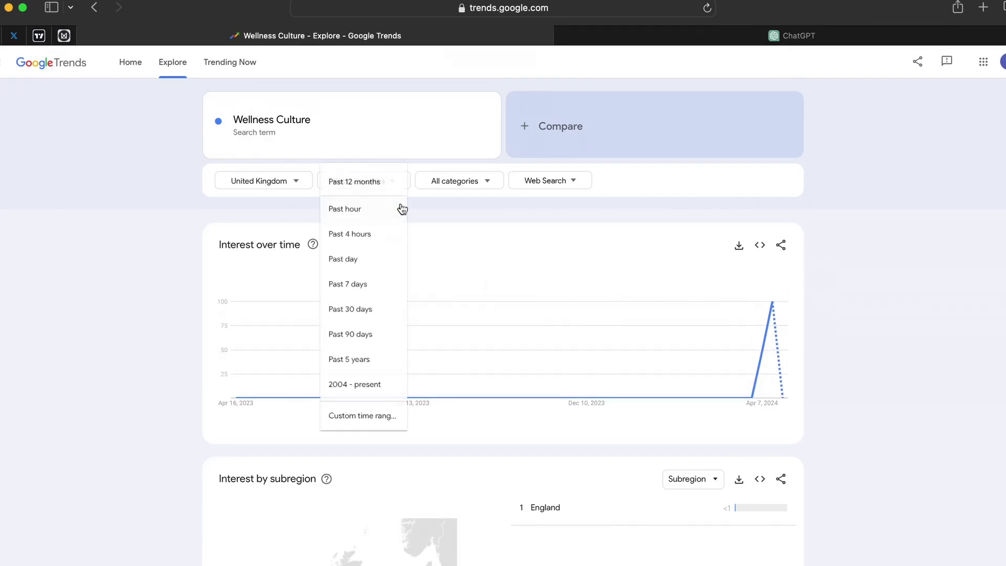
click(375, 334)
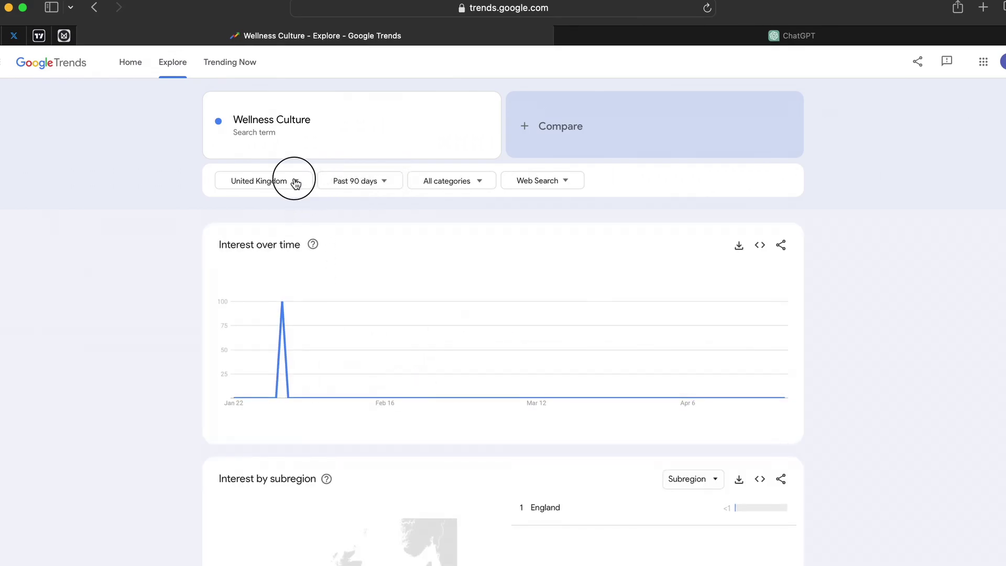
click(295, 183)
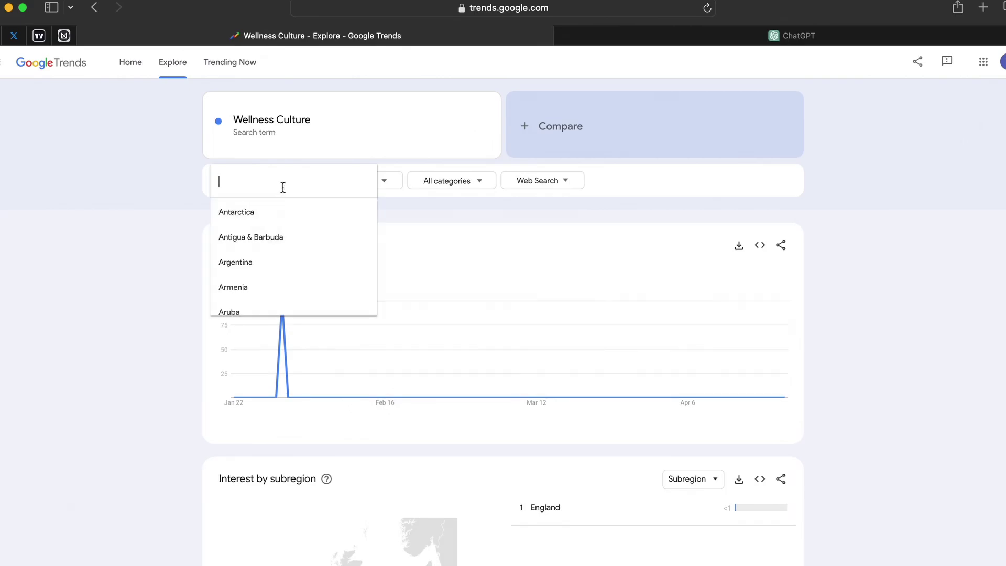
text(w)
click(276, 211)
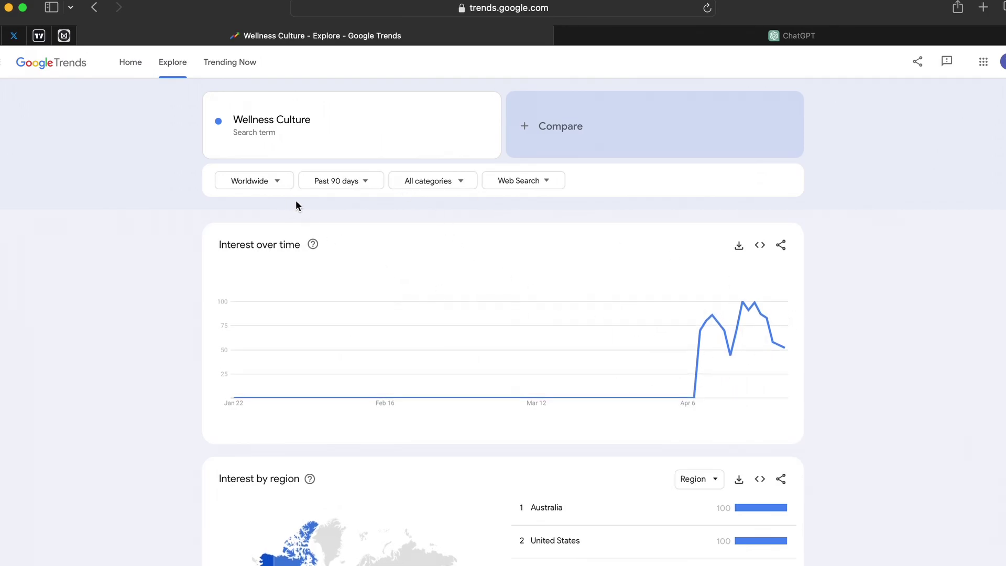
Widen the time range to past 12 months, then to past 5 years.
click(351, 184)
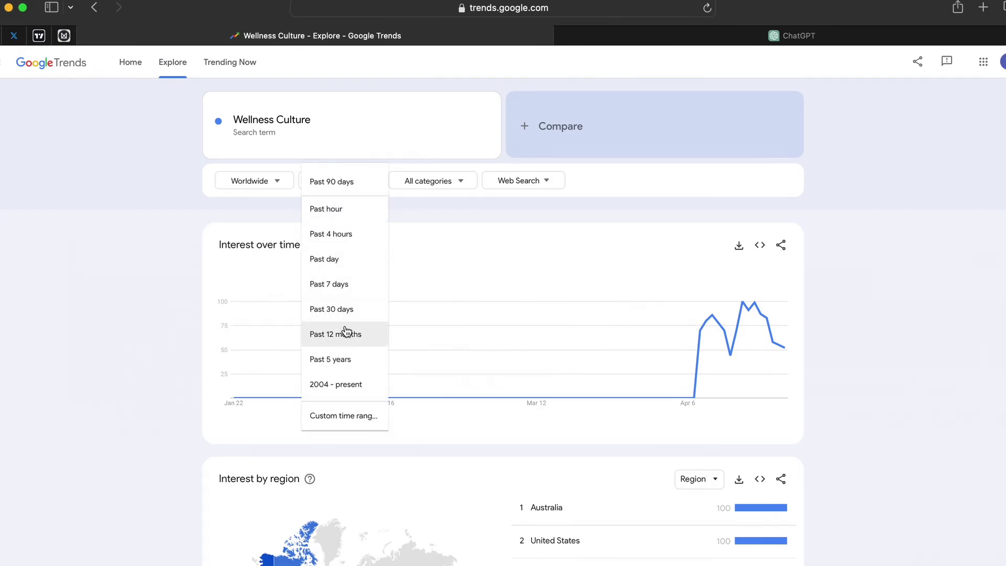
click(347, 330)
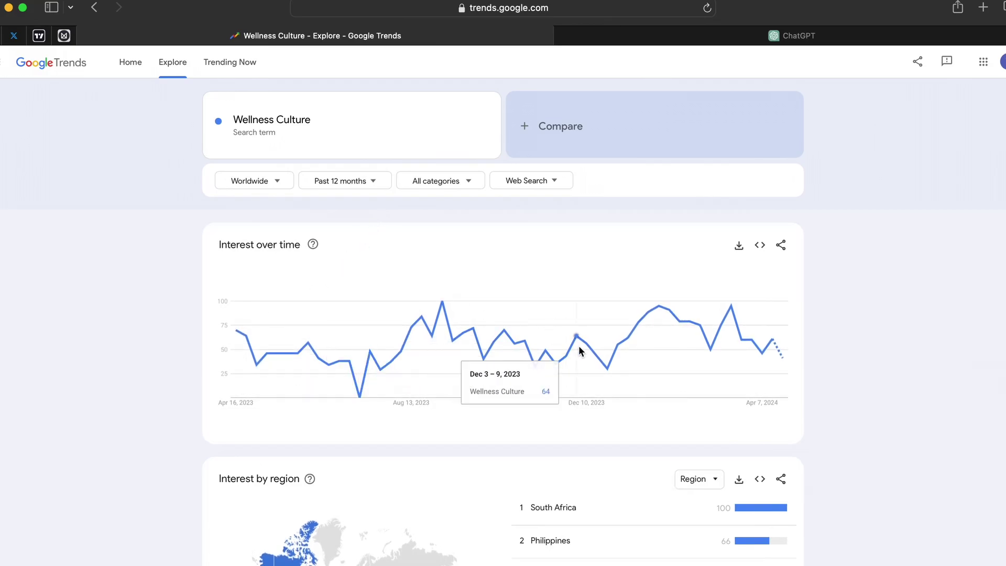
click(368, 192)
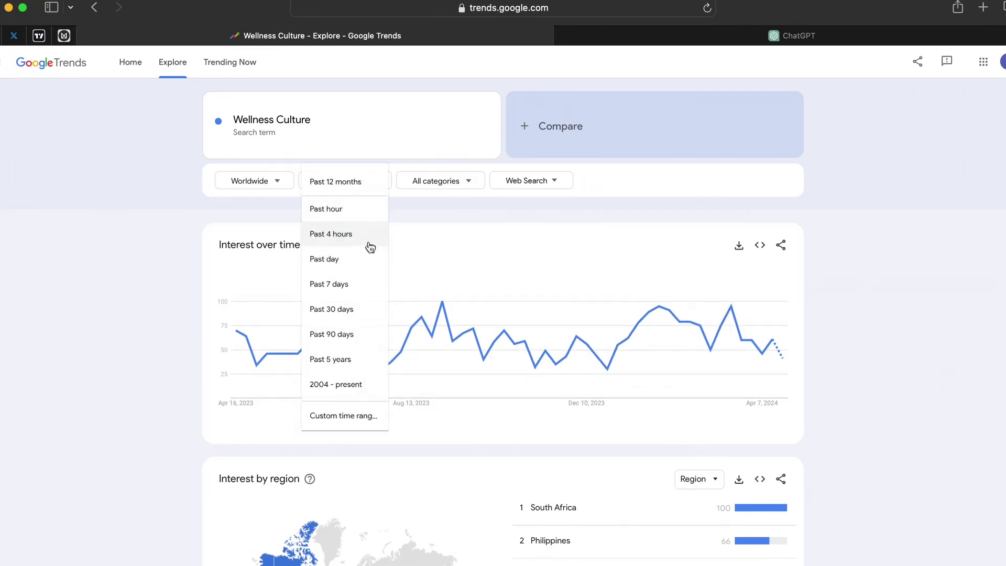
click(345, 359)
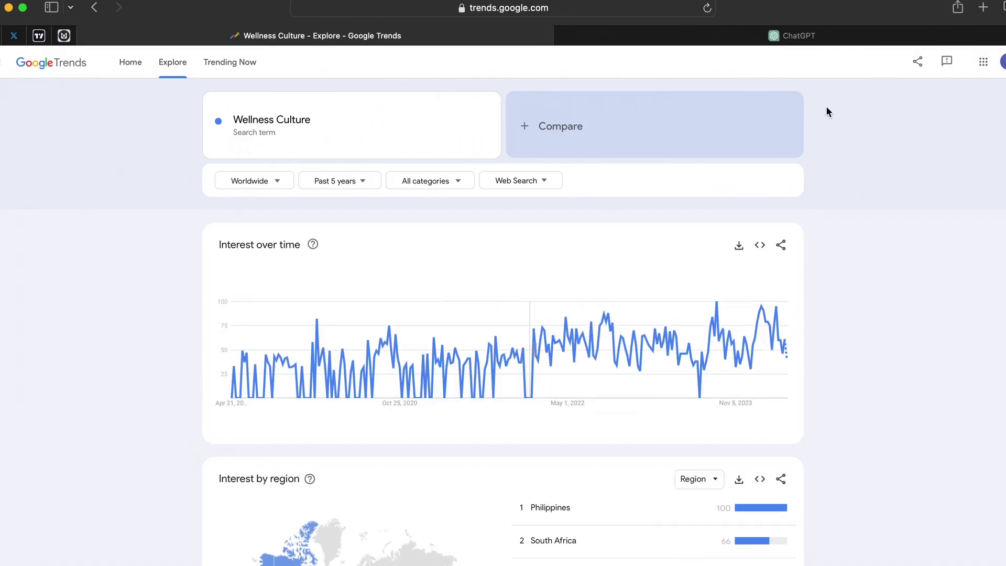
Replace the Wellness Culture Trends search with 'Ethical Consumerism', copied from ChatGPT.
click(794, 36)
scroll(487, 295, down, 1)
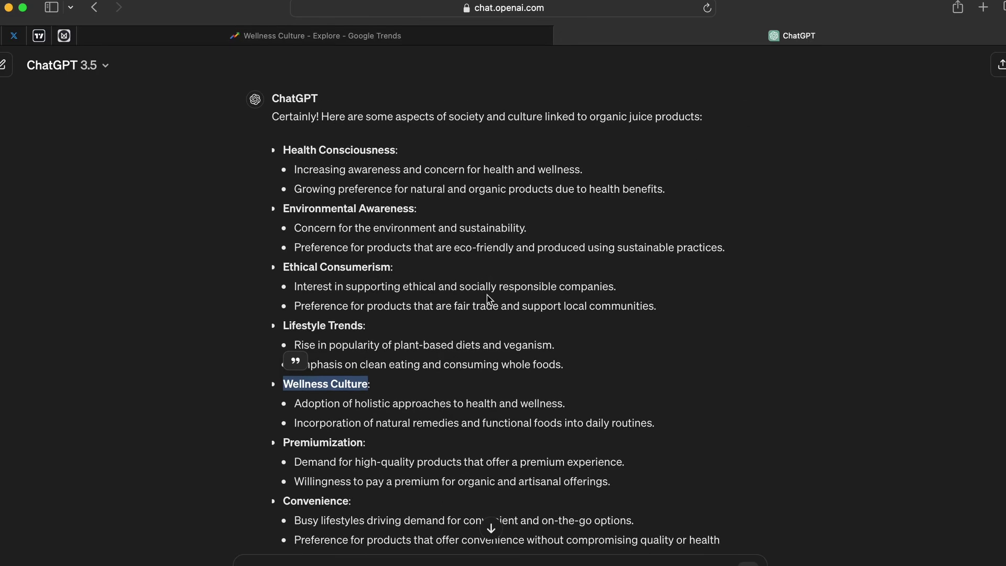
drag(390, 267, 285, 266)
key(super+c)
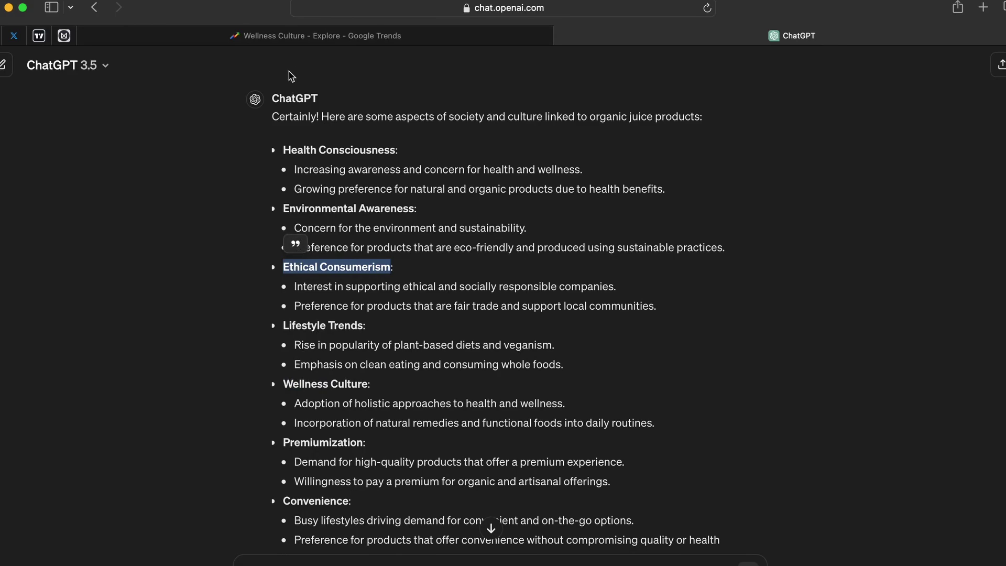
click(292, 37)
double_click(343, 126)
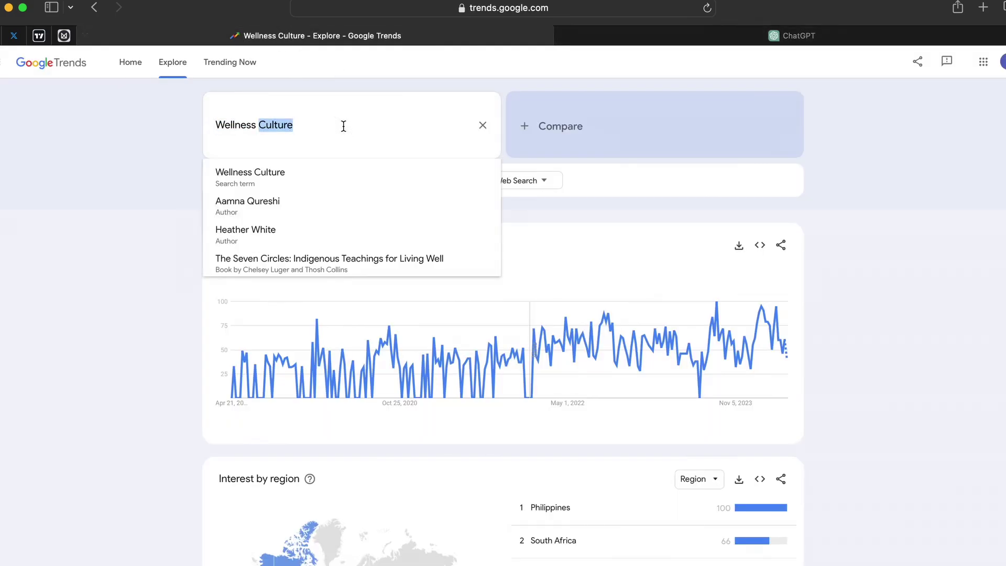
key(super+a)
key(super+v)
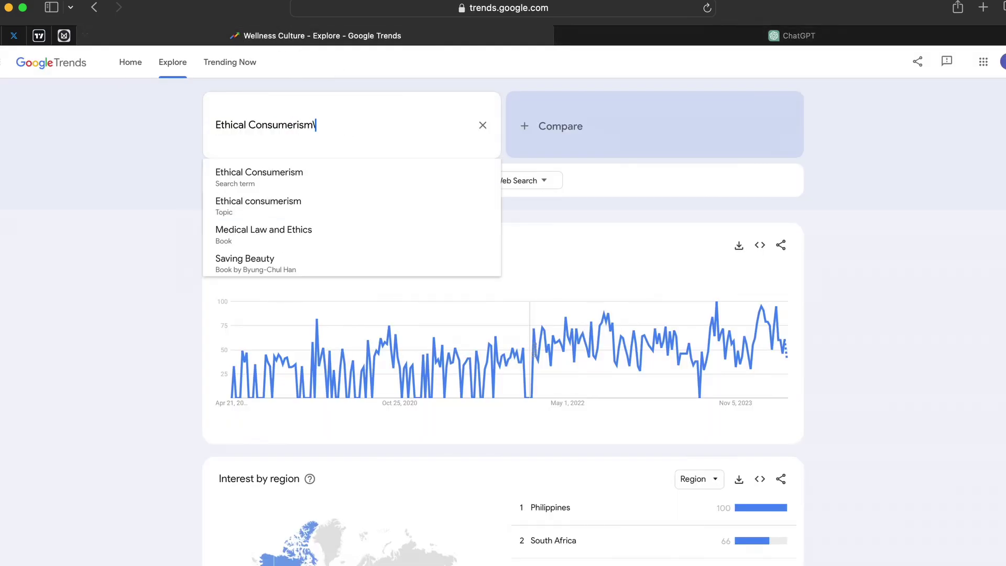
key(BackSpace)
key(Return)
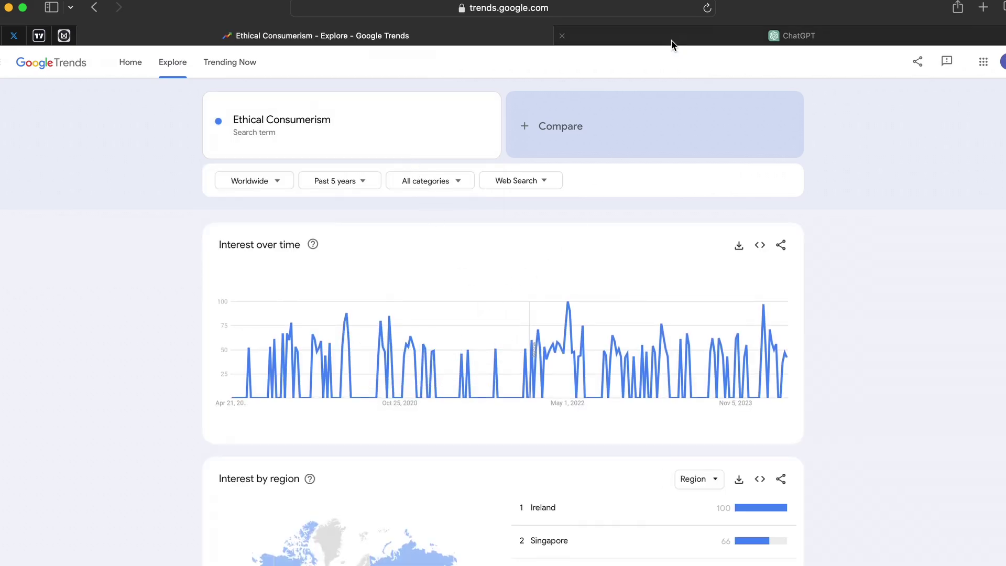
Add 'environmental awareness' and 'health conscious' as comparison terms in Google Trends.
click(671, 40)
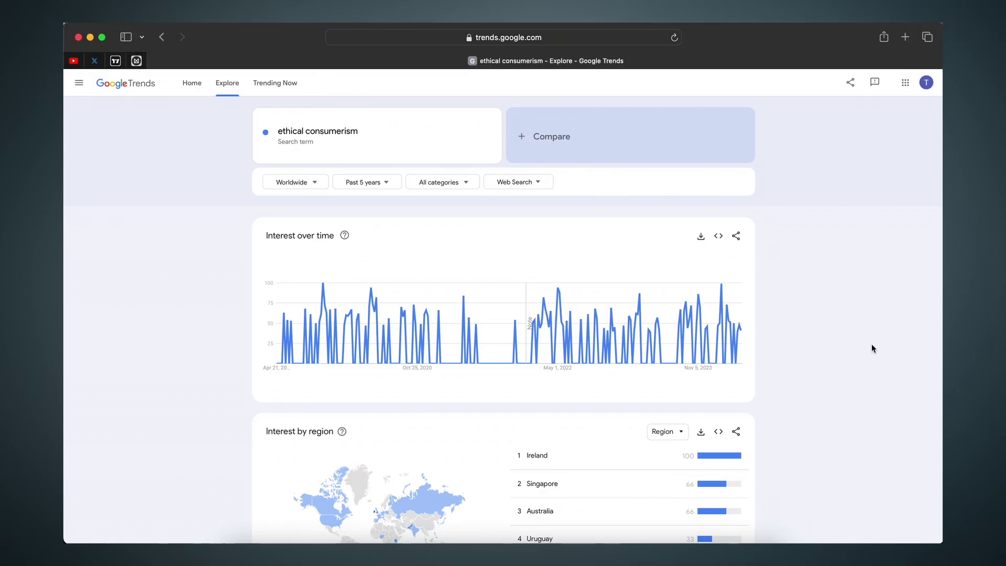
click(595, 149)
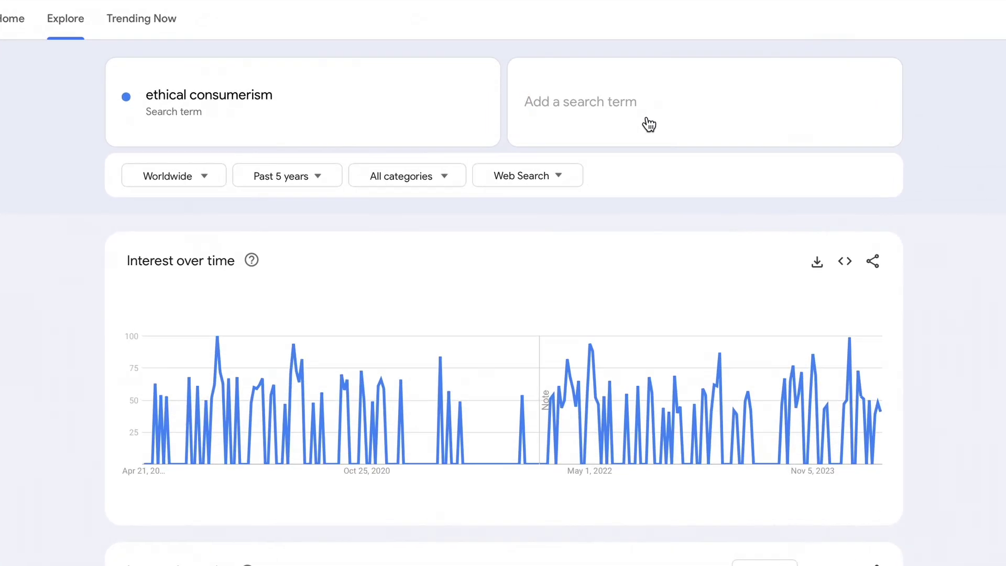
text(envi)
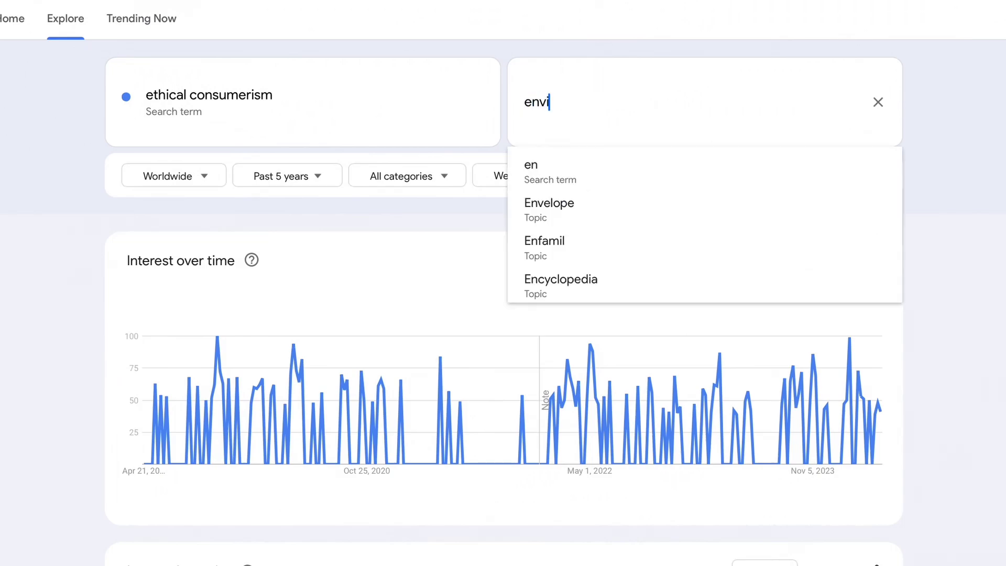
text(ronmental awareness)
key(Return)
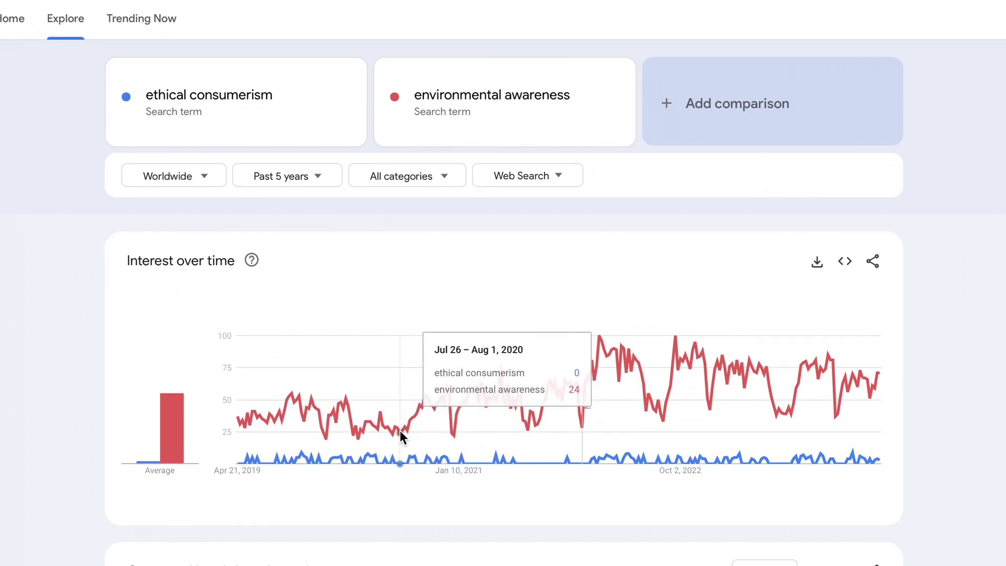
click(760, 117)
text(health concious)
key(Down)
key(Return)
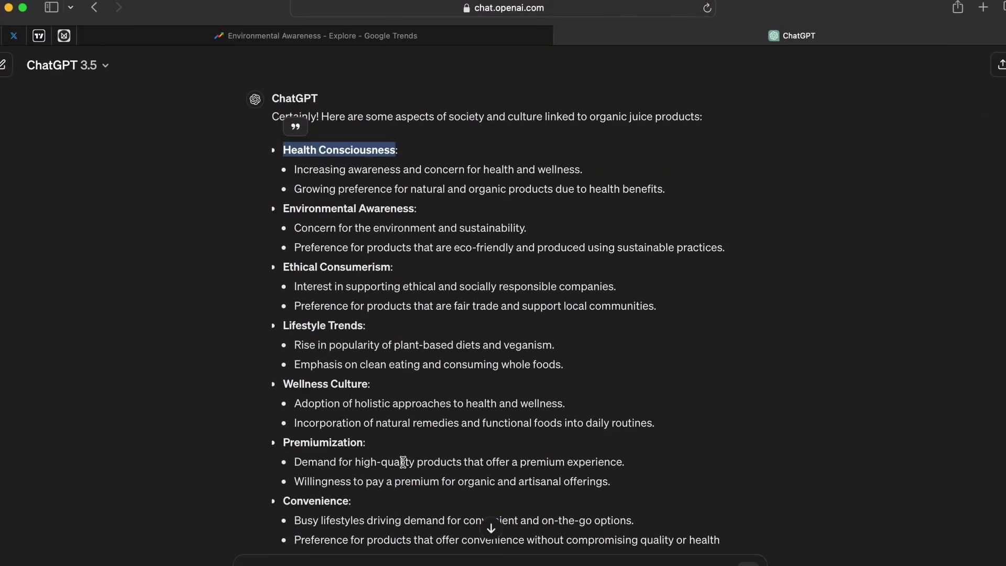
Ask ChatGPT to 'please suggest some colour palettes for Environmental Awareness'.
scroll(402, 461, down, 6)
click(352, 522)
text(p)
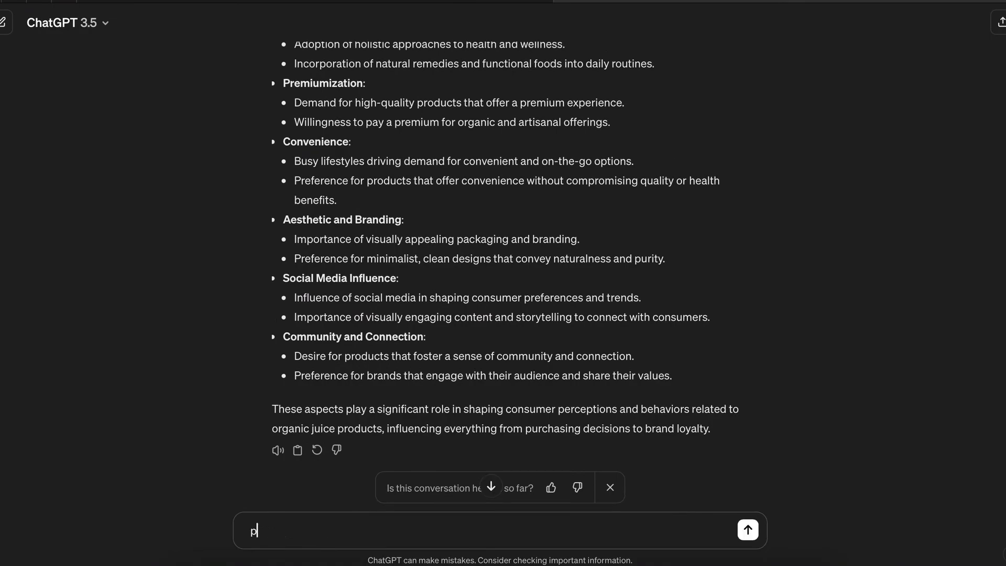
text(lease suggest some colour palettes for Environmental Awareness)
key(Return)
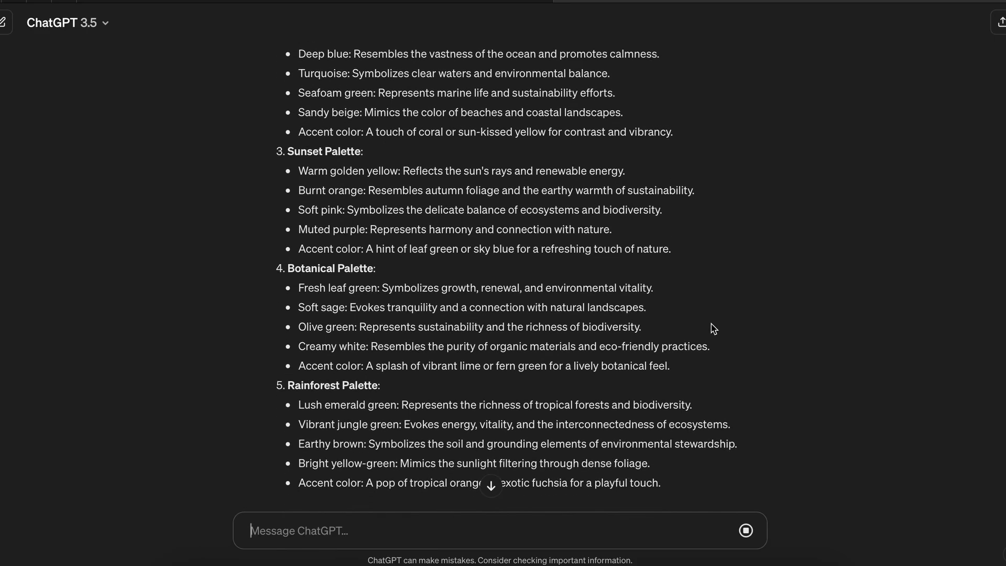
scroll(714, 329, up, 10)
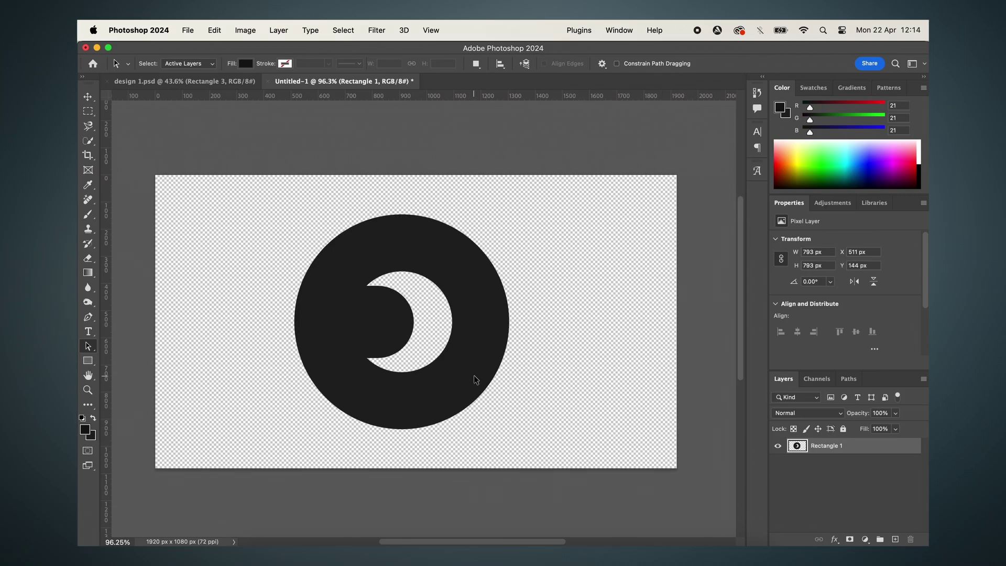
Select the crescent logo's pixels and choose Make Work Path, keeping Tolerance at 1.0.
super+click(821, 449)
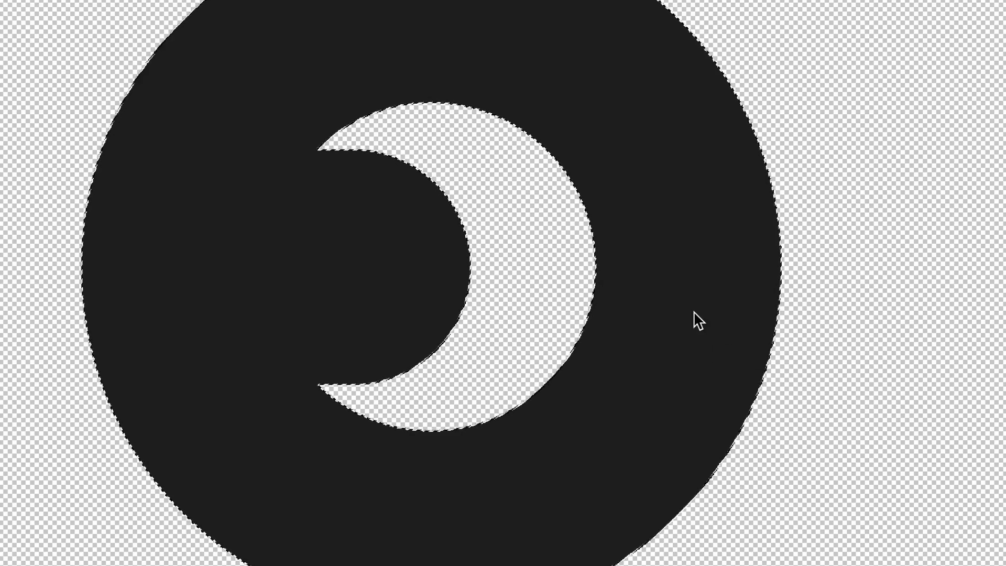
right_click(694, 312)
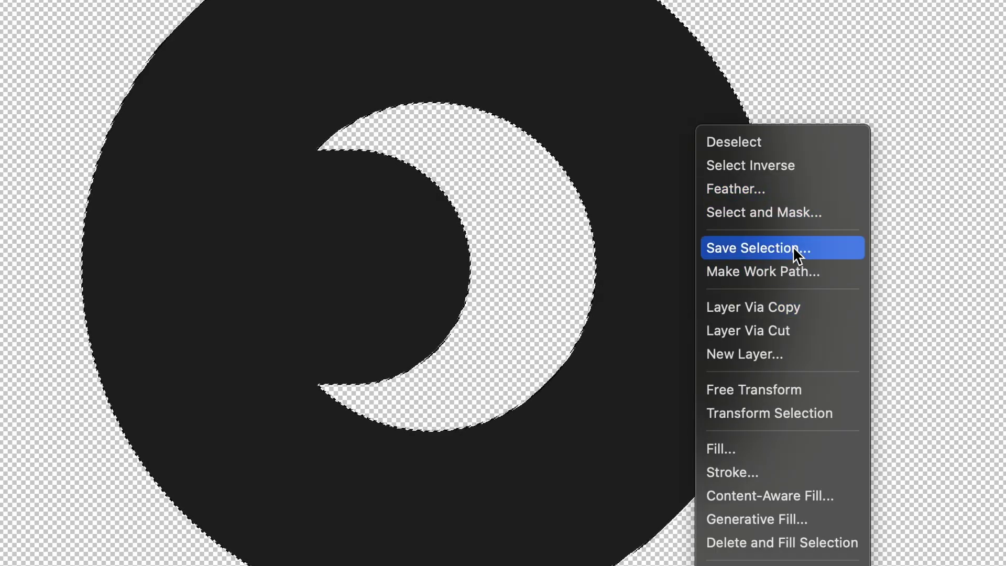
click(769, 272)
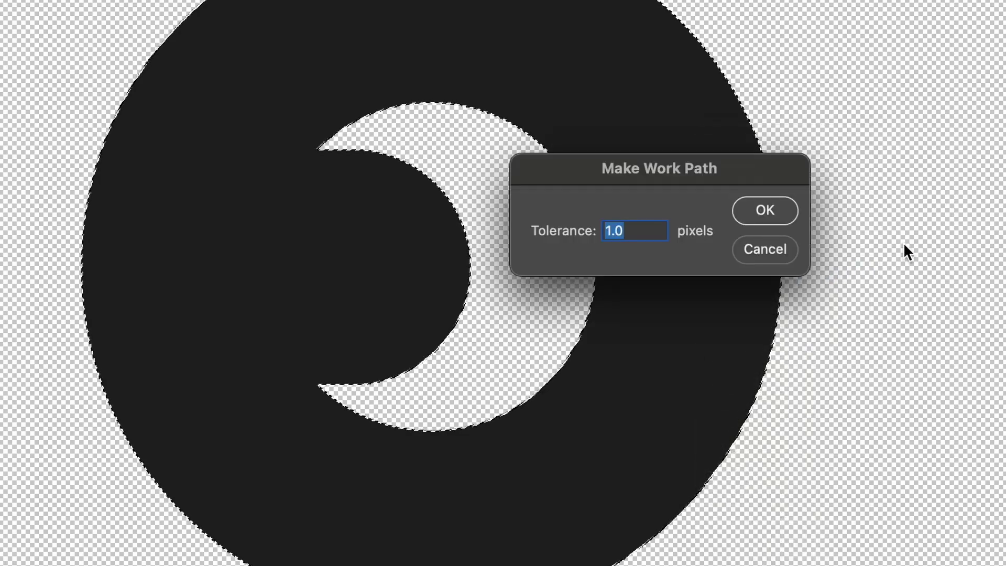
drag(738, 175, 889, 171)
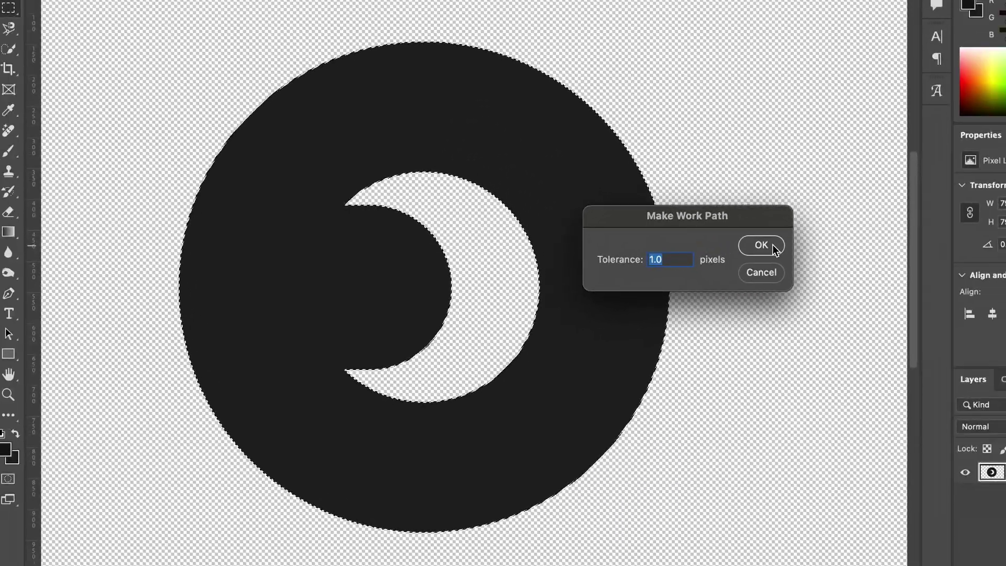
Confirm the 1.0 tolerance work path and apply it as a vector mask on Rectangle 1.
click(773, 247)
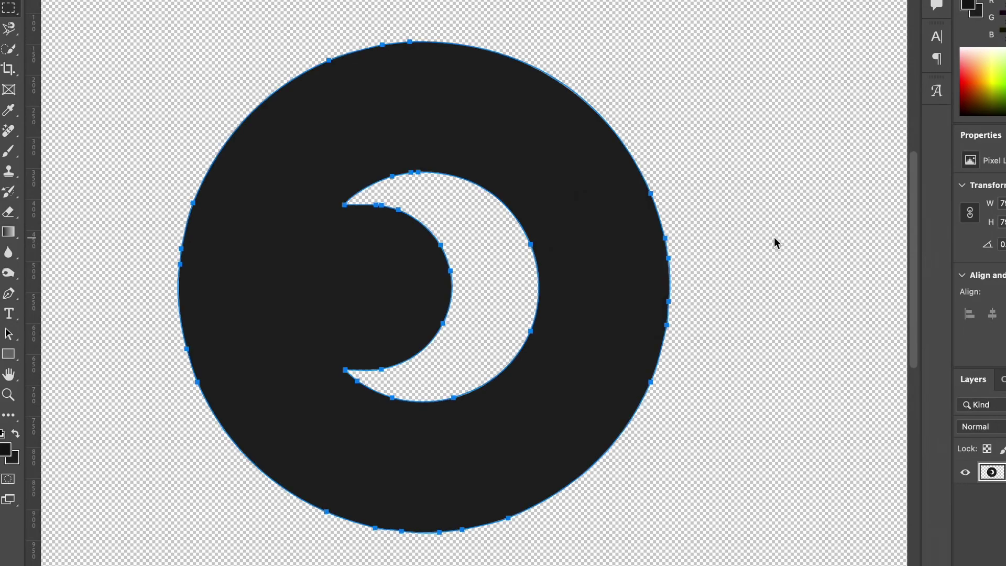
key(a)
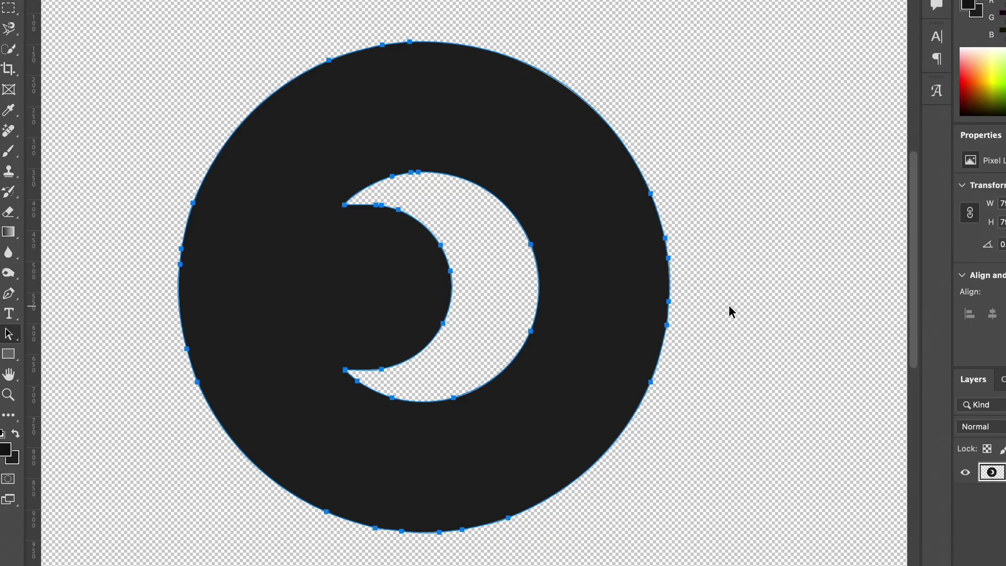
right_click(556, 338)
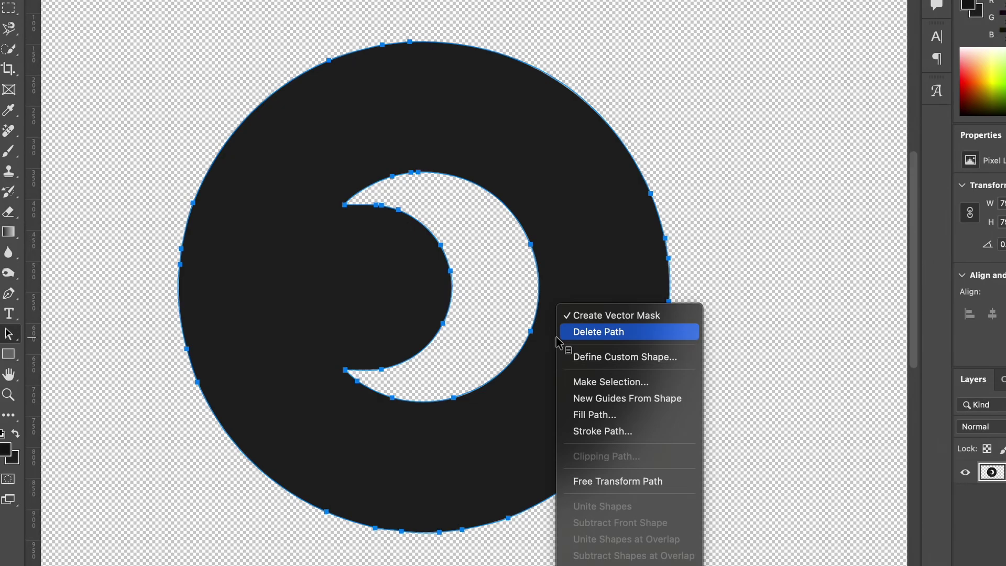
click(648, 315)
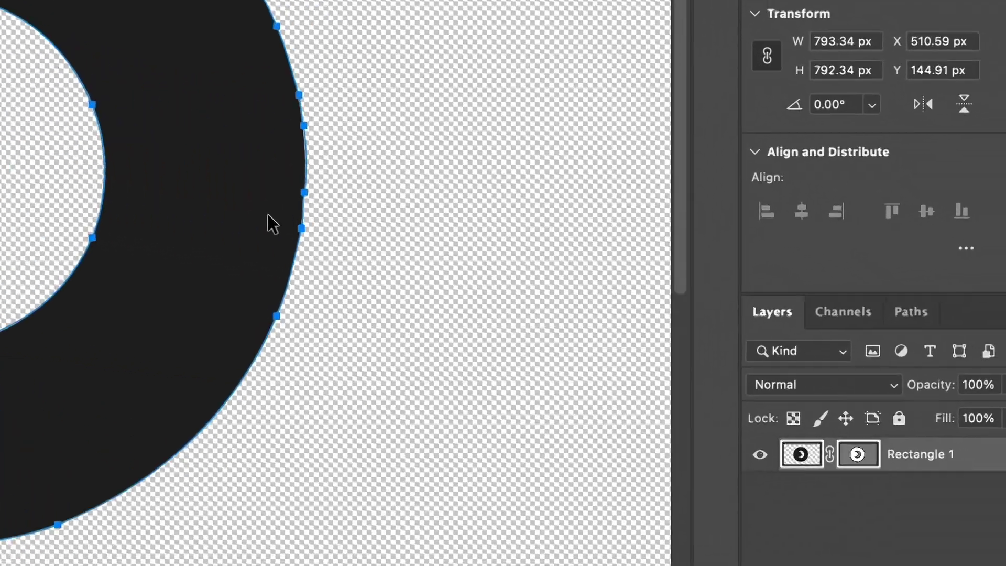
key(ctrl+minus)
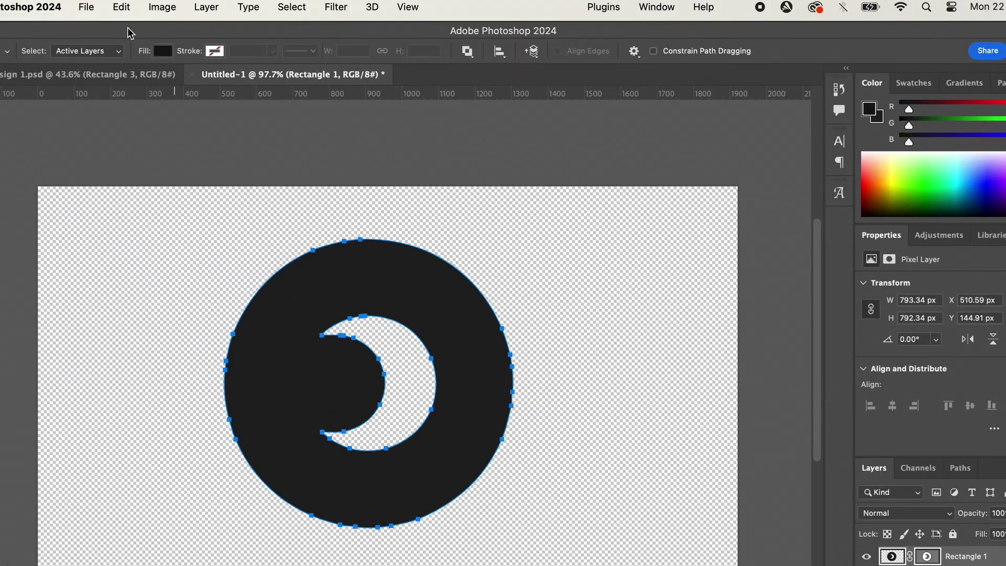
Begin a Save As to the computer, look at the format list, then cancel it.
click(86, 7)
click(125, 162)
key(Escape)
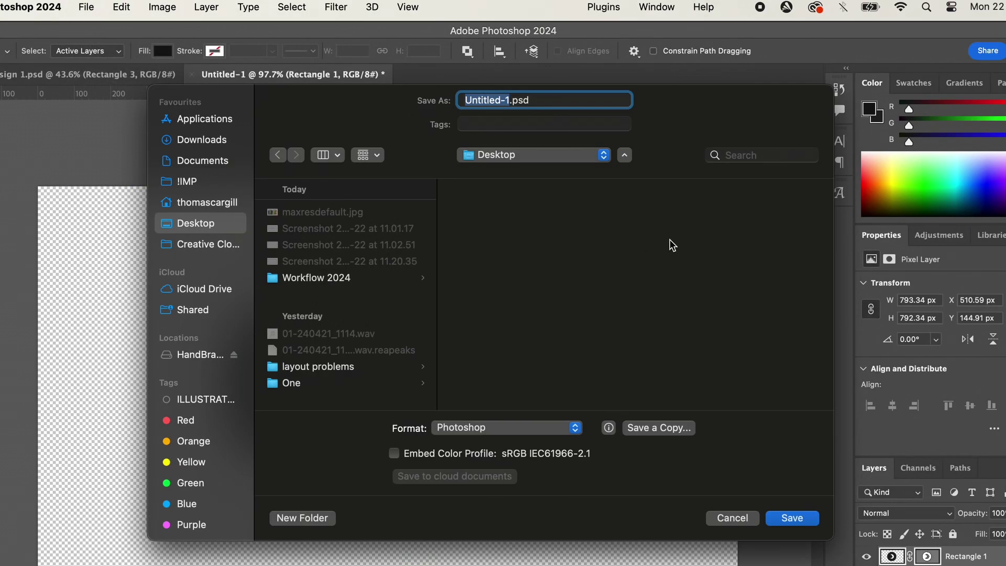
click(531, 433)
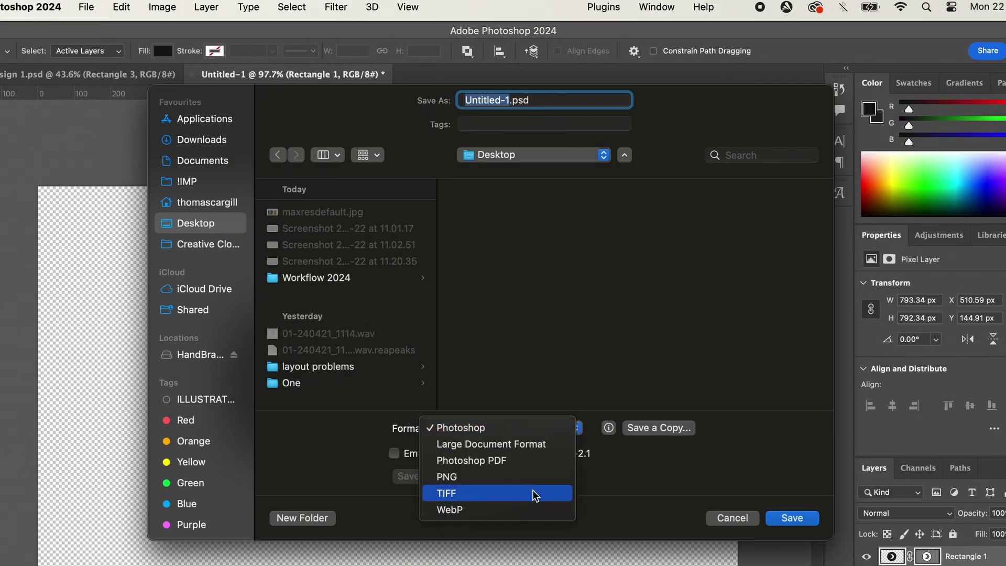
click(351, 460)
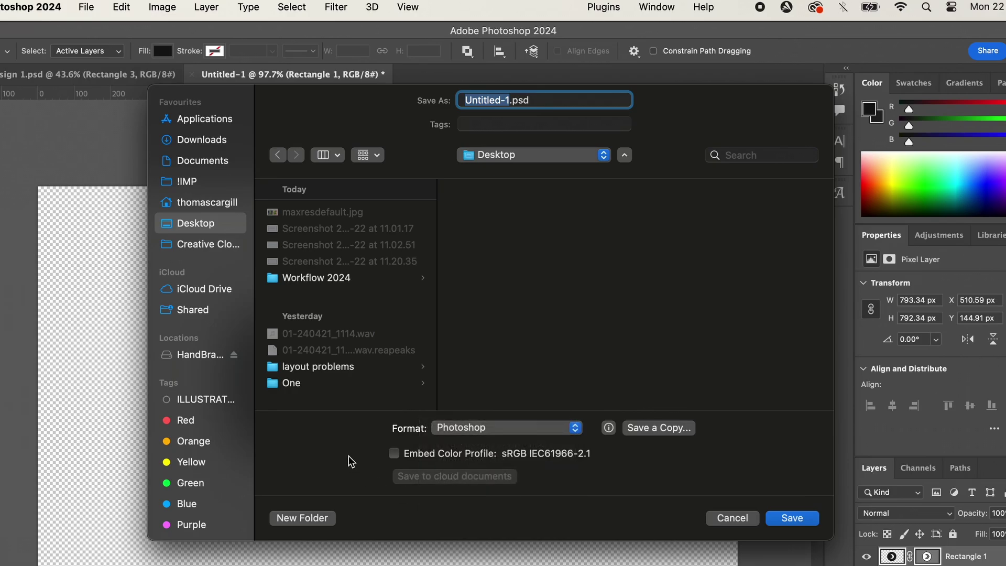
click(743, 518)
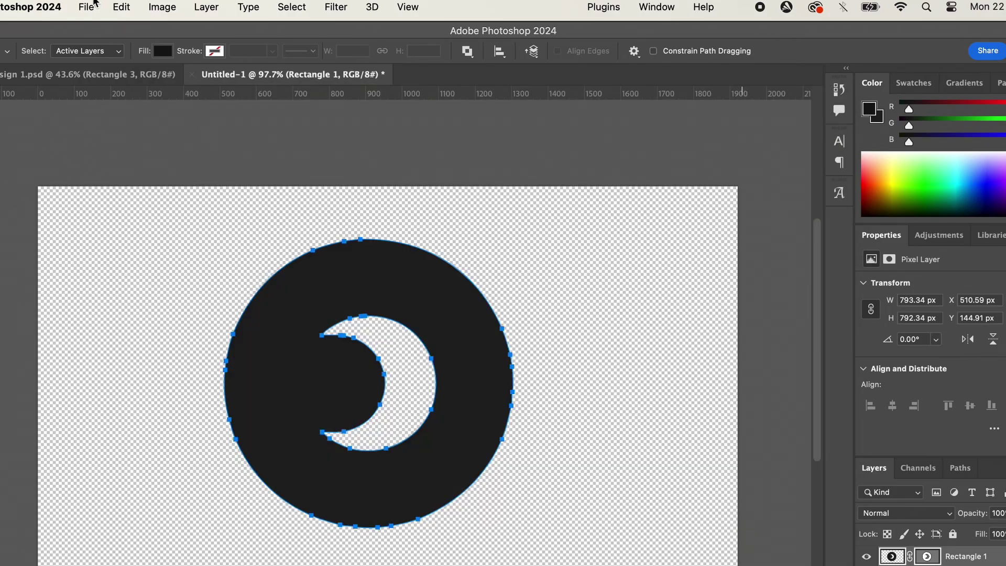
Browse the Image menu's mode options without changing anything.
click(57, 5)
mouse_move(162, 6)
mouse_move(173, 32)
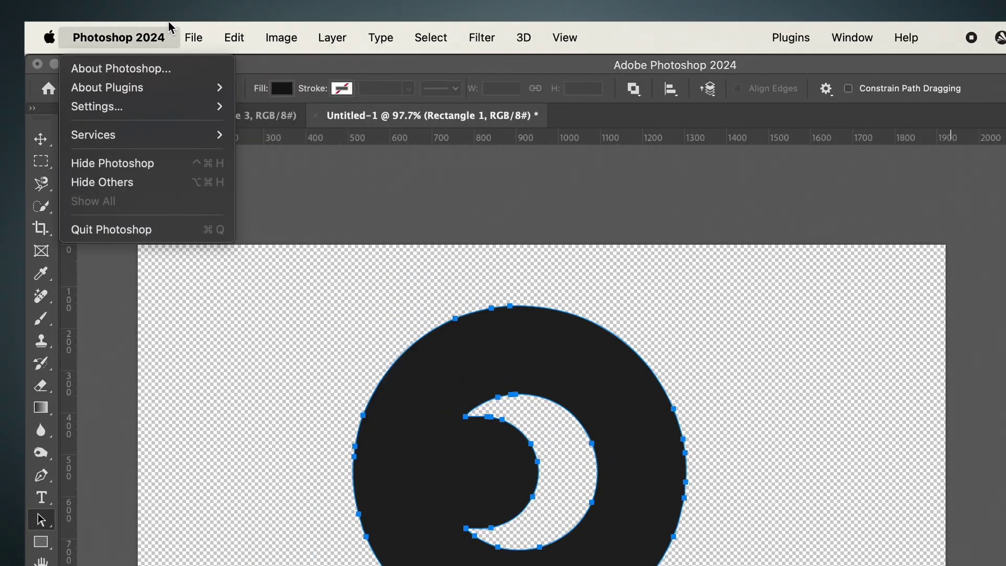
Save a copy of the logo to the Desktop as Photoshop EPS.
mouse_move(77, 2)
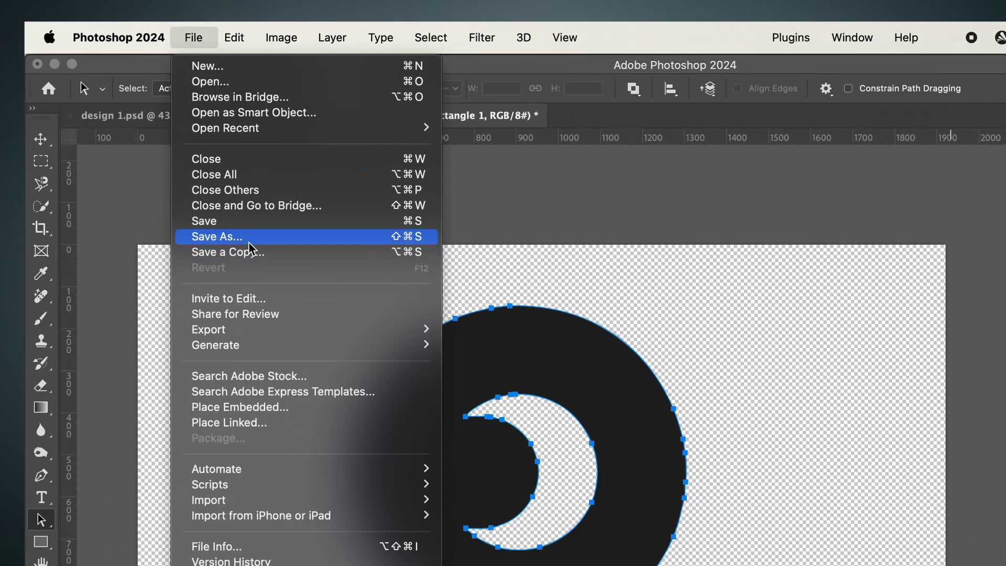
click(310, 254)
click(275, 516)
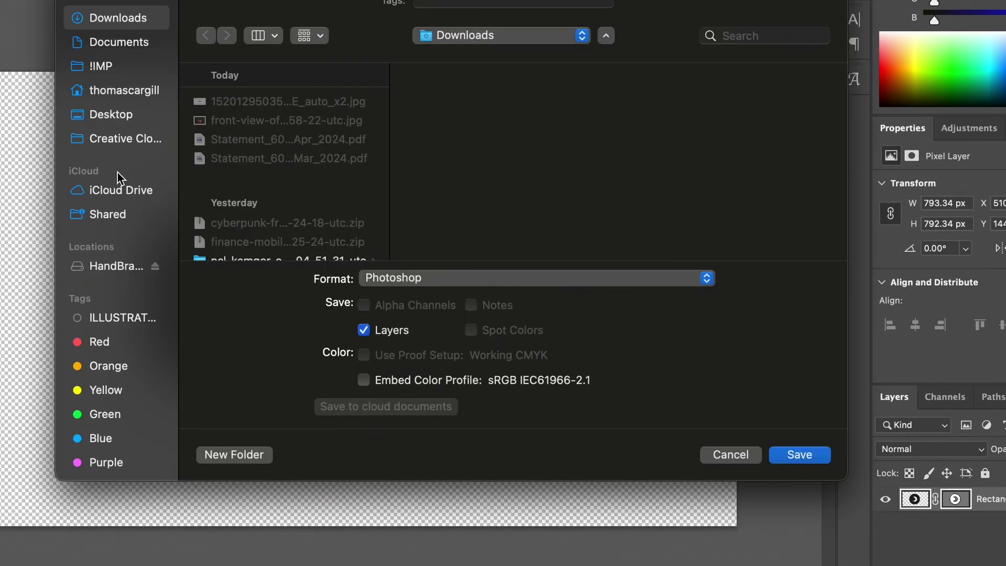
click(132, 119)
click(515, 276)
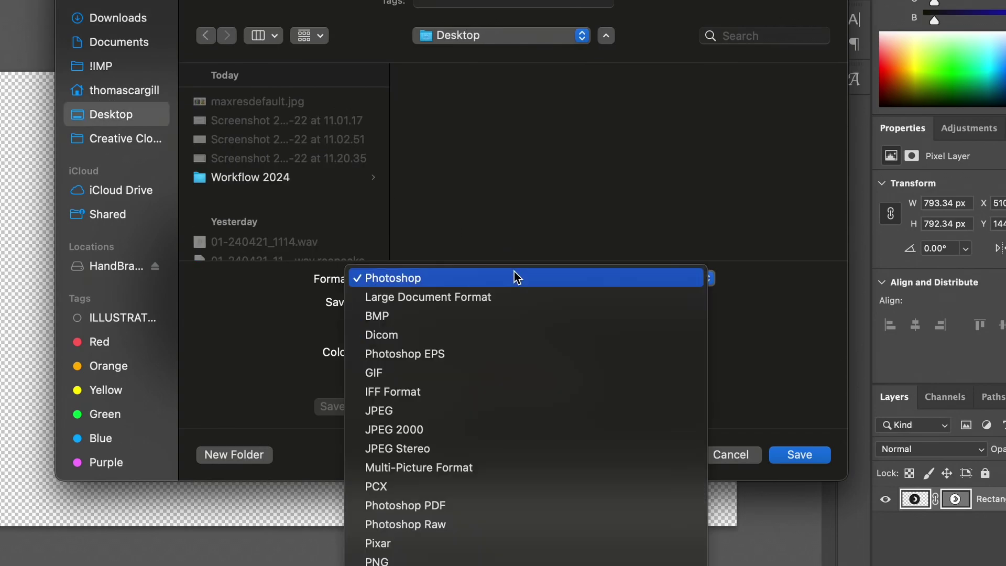
click(519, 353)
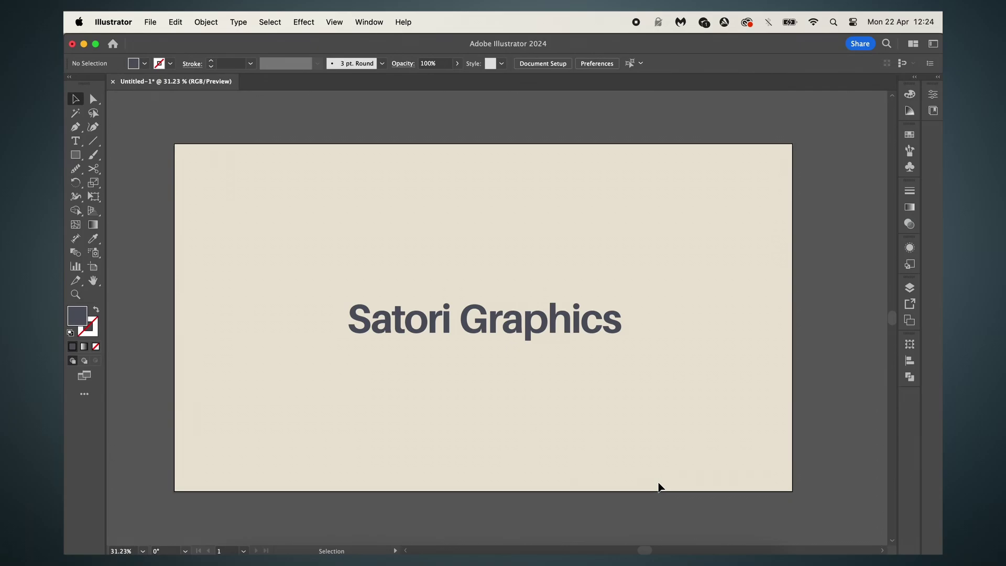
Set the Satori Graphics text to Aileron Black Italic from the Properties panel.
click(602, 325)
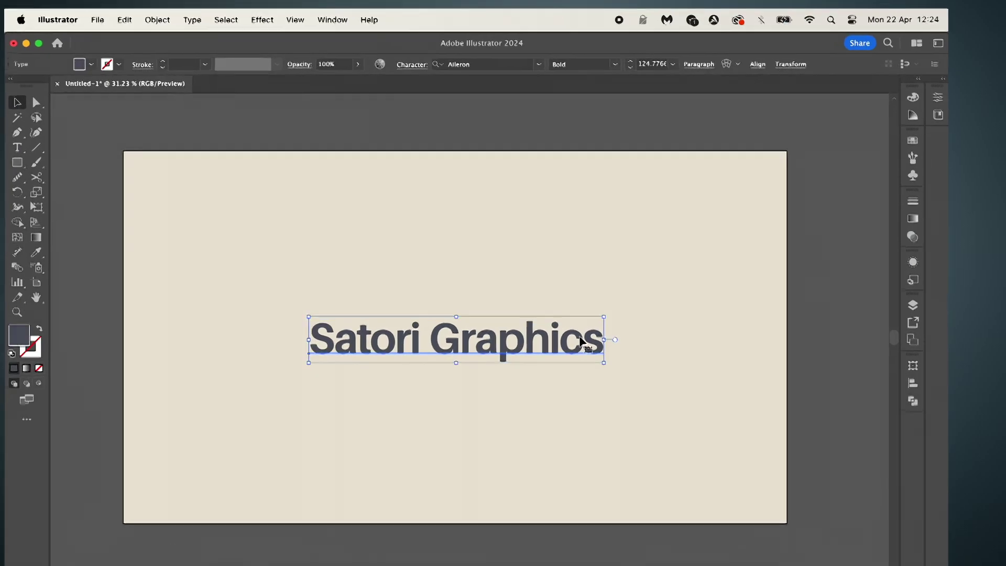
click(964, 113)
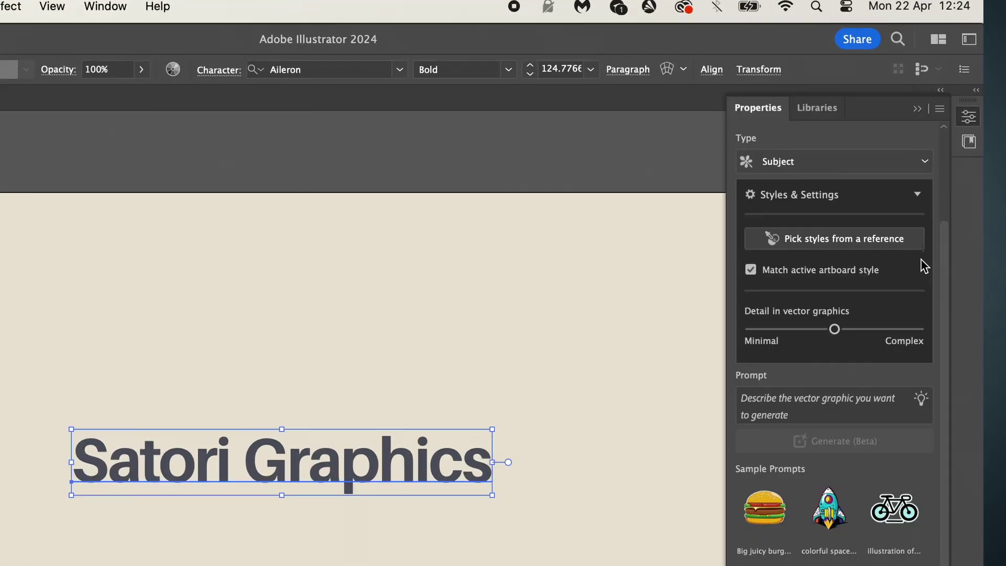
scroll(890, 366, down, 5)
scroll(859, 458, down, 3)
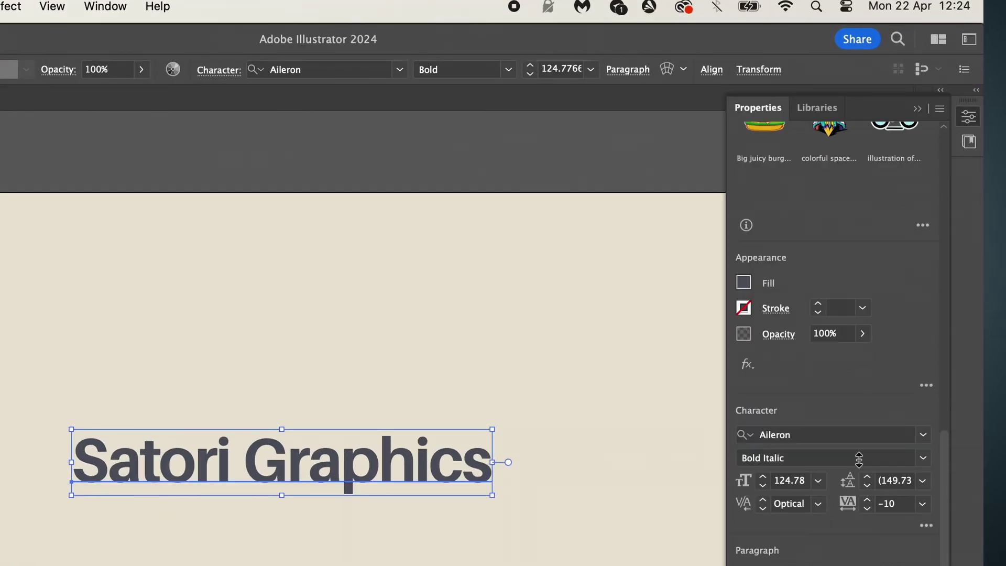
click(894, 457)
scroll(894, 457, down, 3)
scroll(893, 457, up, 6)
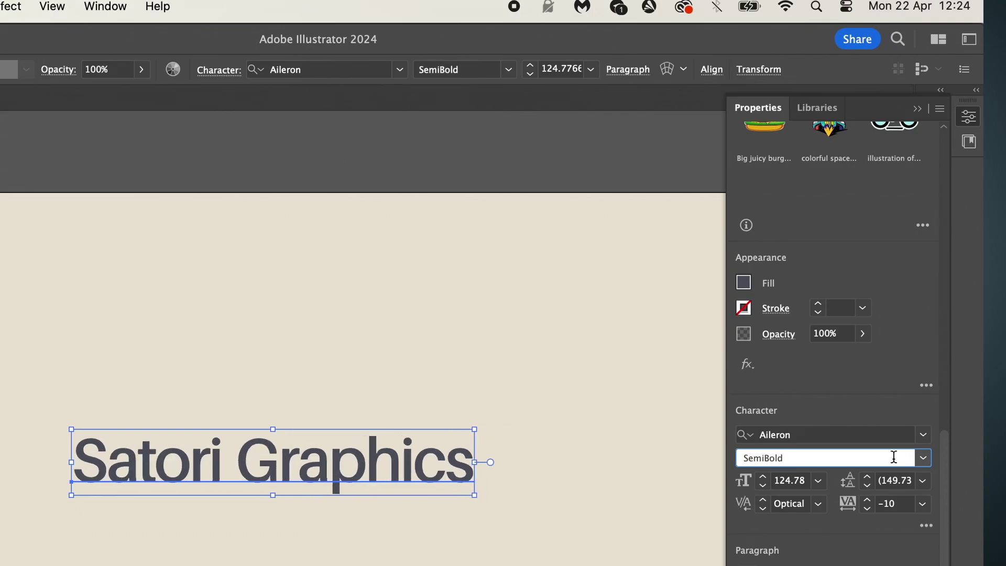
scroll(894, 457, down, 7)
scroll(894, 457, down, 1)
scroll(894, 457, up, 1)
click(659, 524)
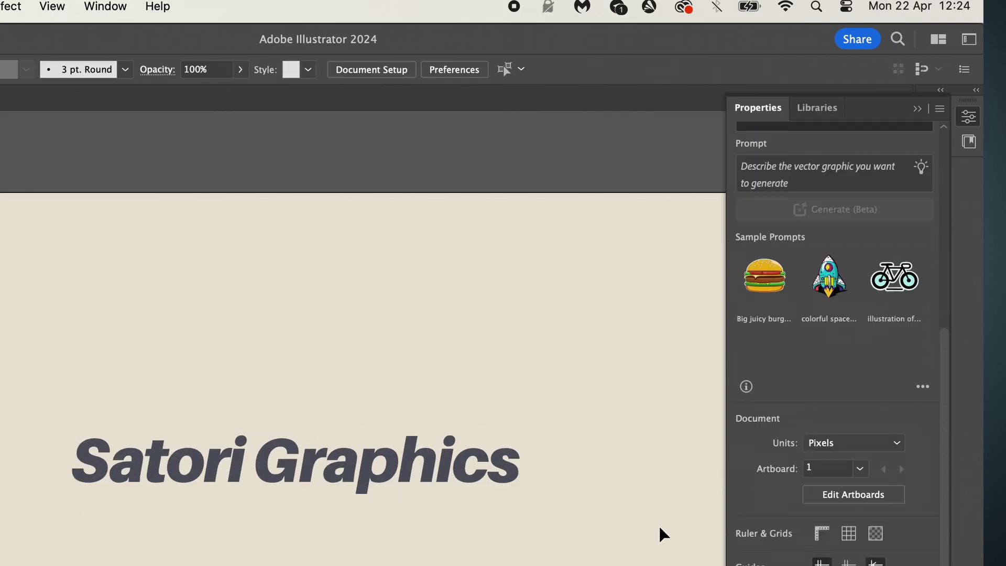
scroll(658, 523, right, 3)
scroll(658, 526, left, 3)
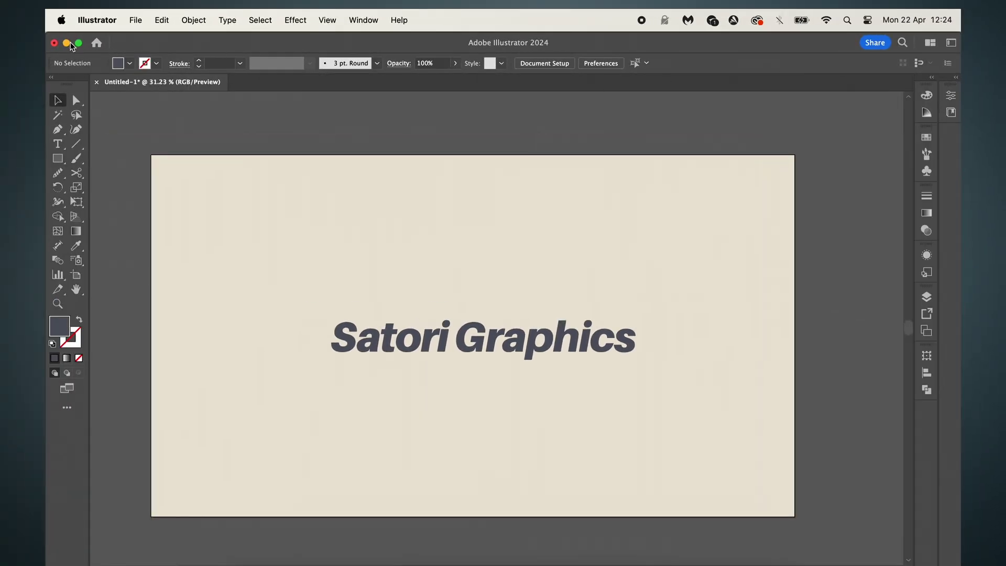
Open Fontesk's free variable fonts page and go to the BD Lifeless Grotesk font.
click(66, 43)
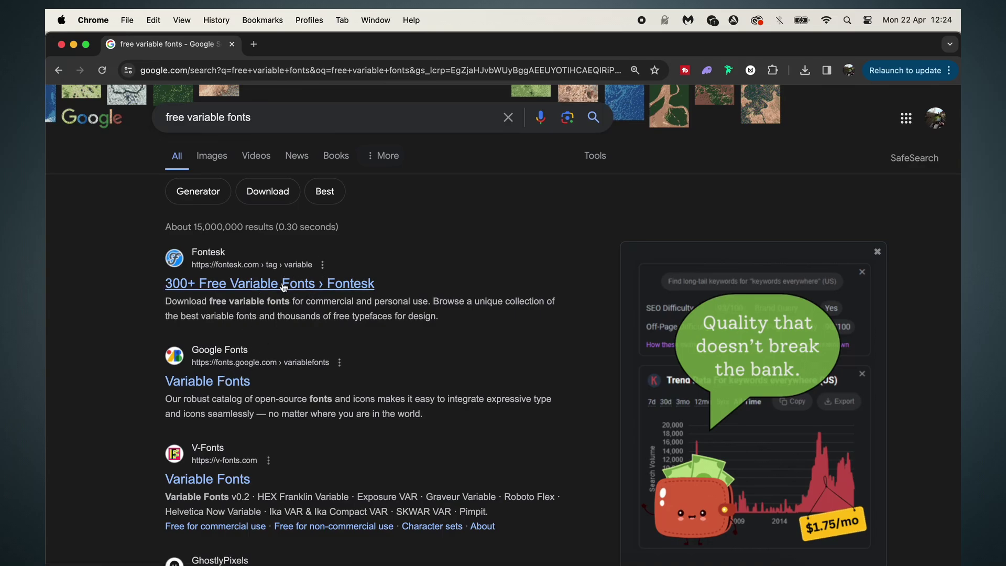
click(302, 284)
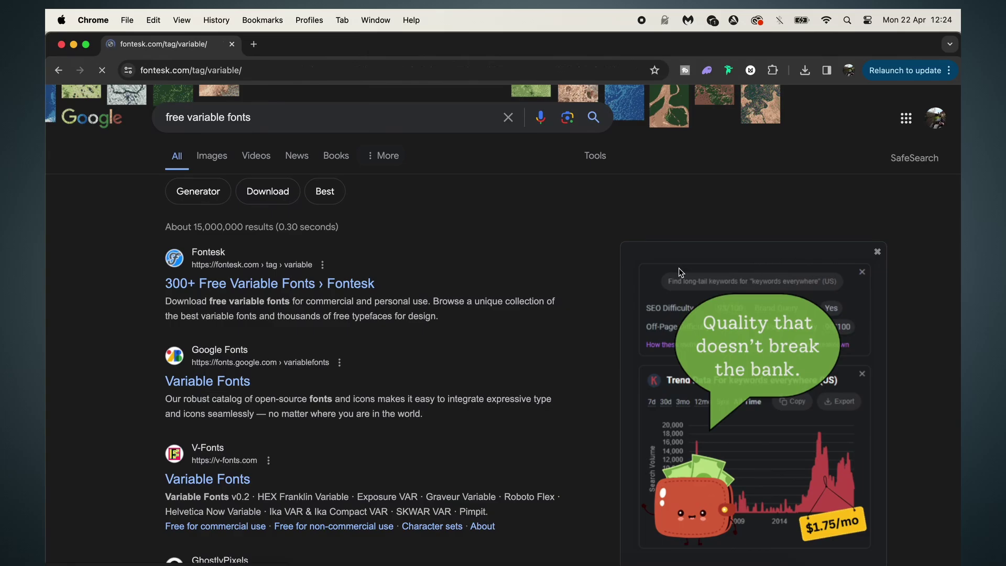
scroll(713, 215, down, 5)
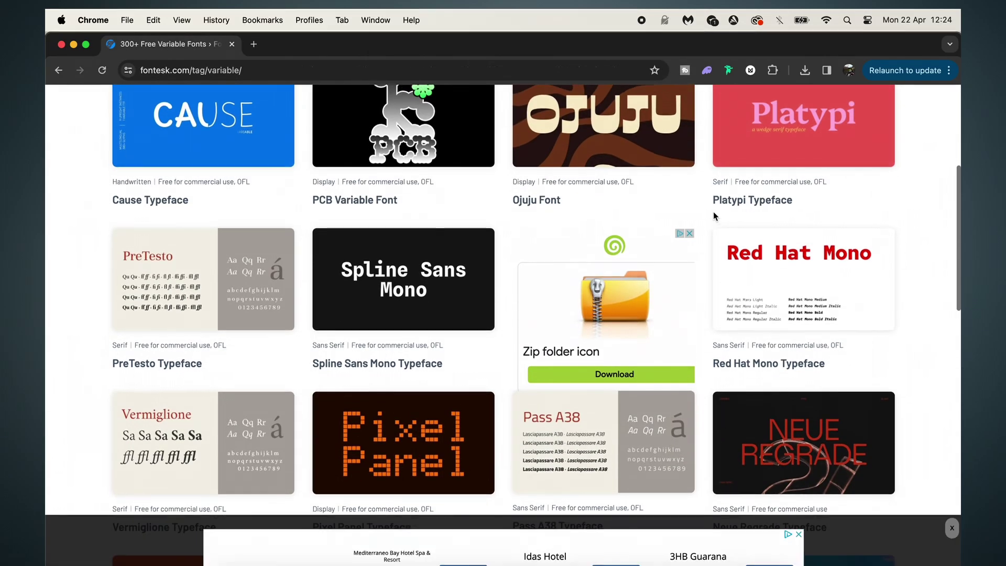
scroll(714, 216, up, 2)
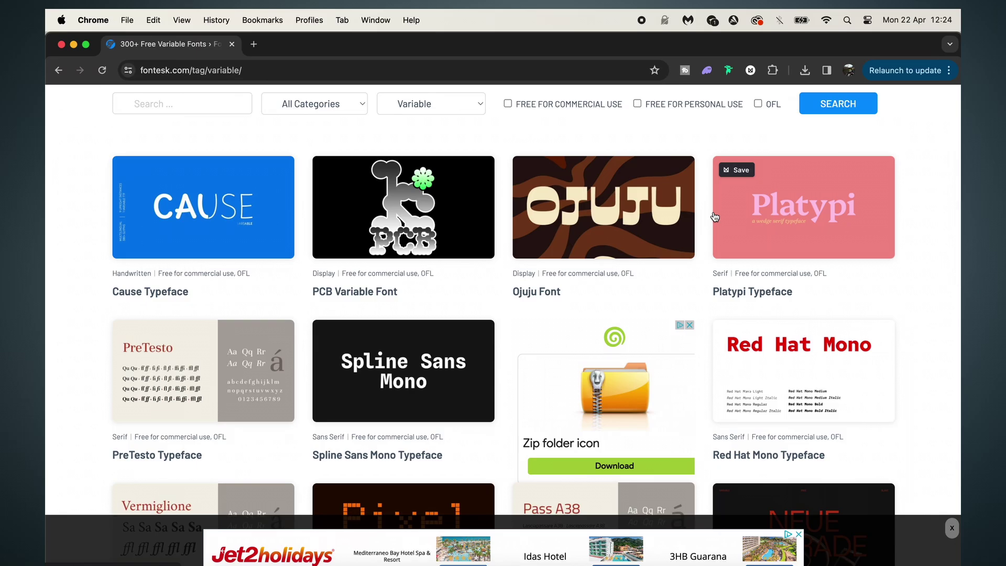
scroll(714, 217, down, 10)
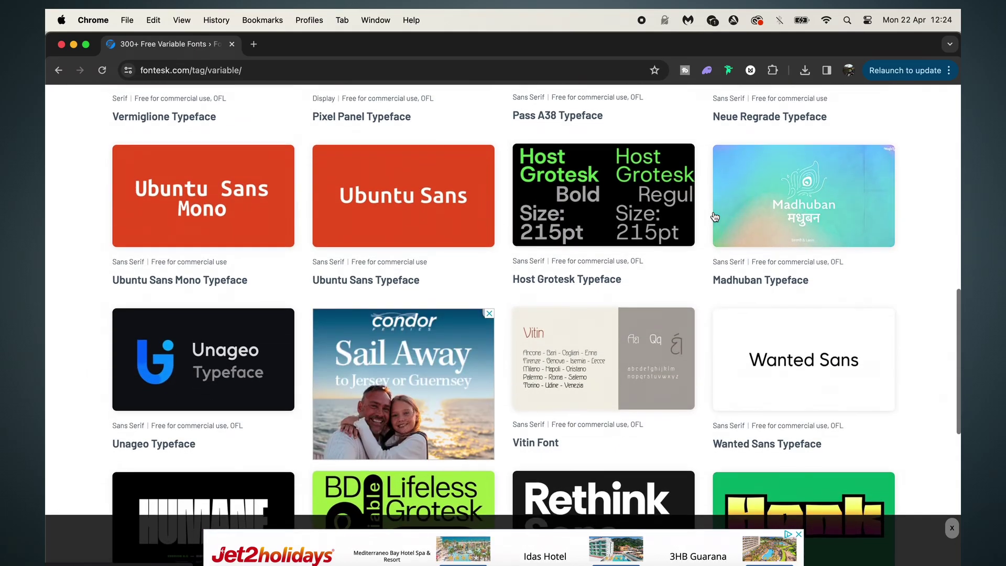
scroll(714, 216, down, 5)
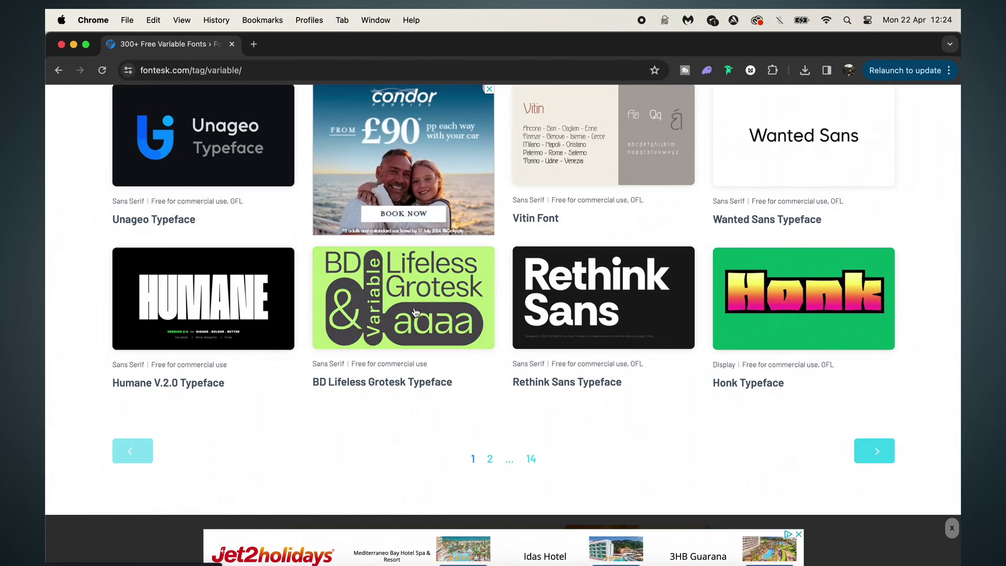
click(415, 312)
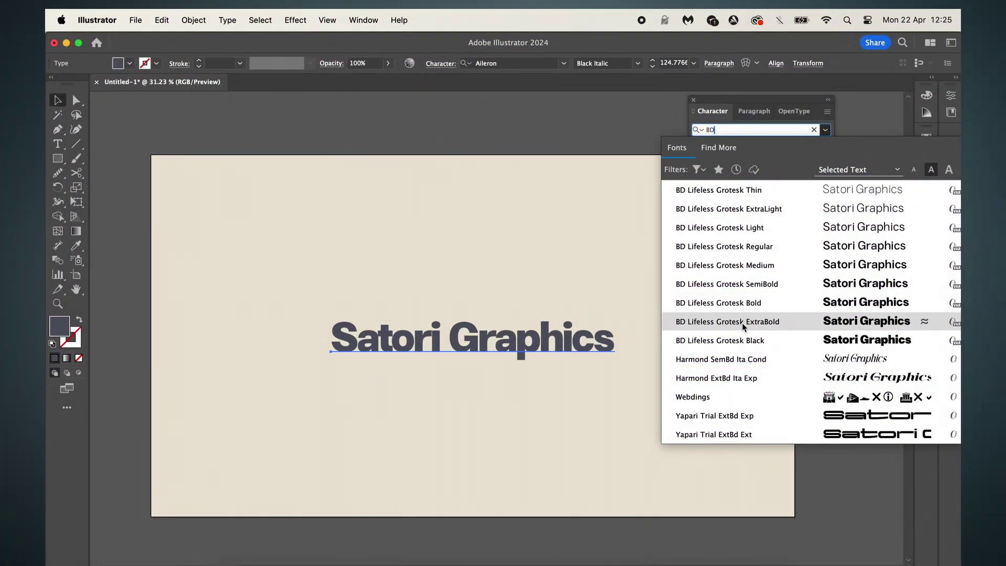
Set the title in BD Lifeless Grotesk Bold and drag its variable Weight heavier.
click(740, 308)
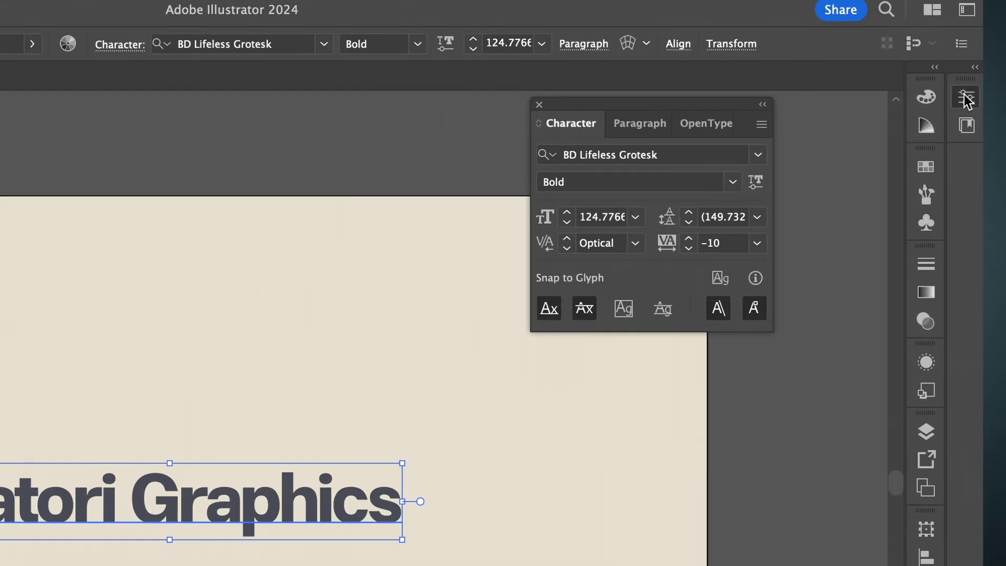
click(951, 96)
scroll(843, 531, down, 5)
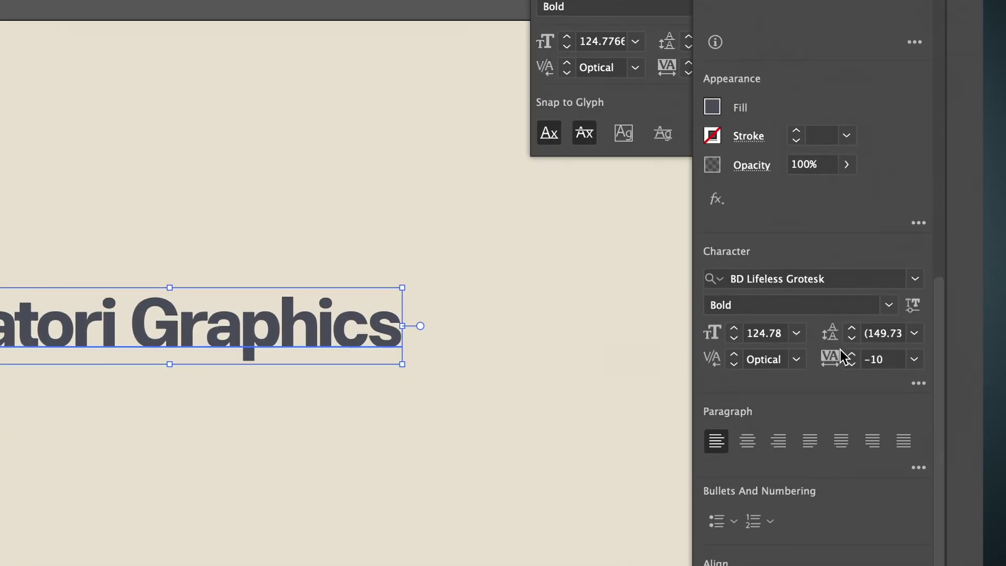
click(913, 310)
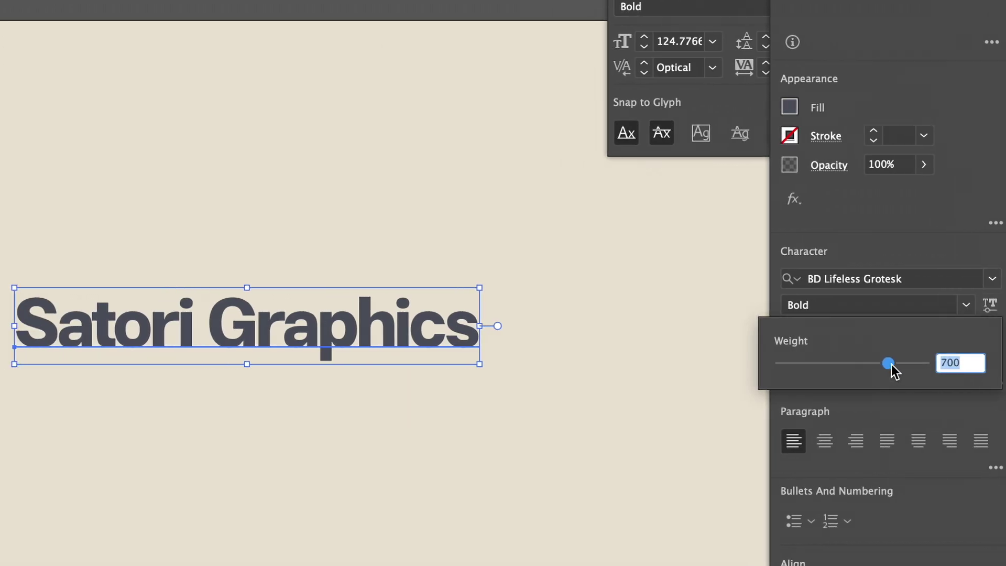
drag(837, 363, 904, 368)
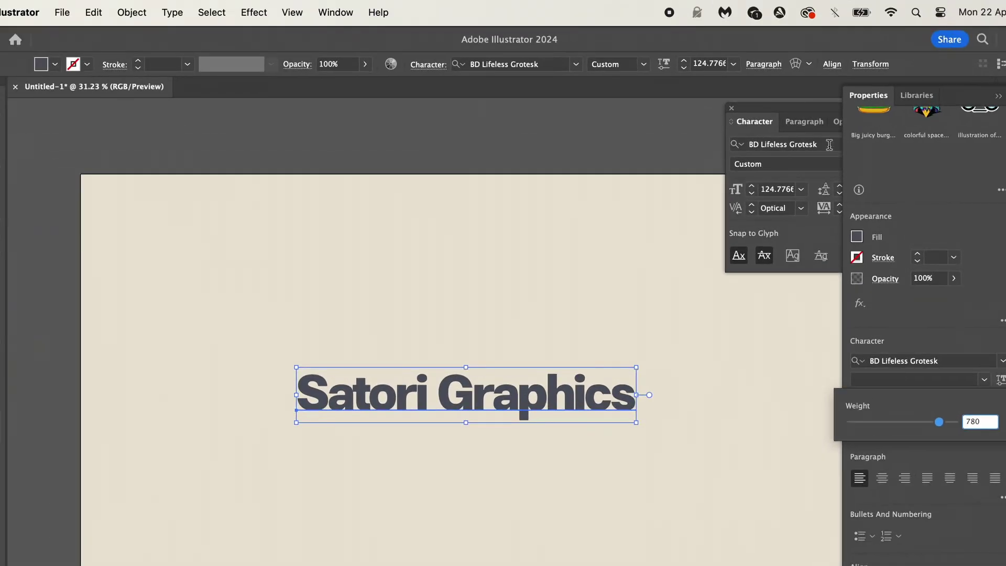
click(776, 11)
click(846, 20)
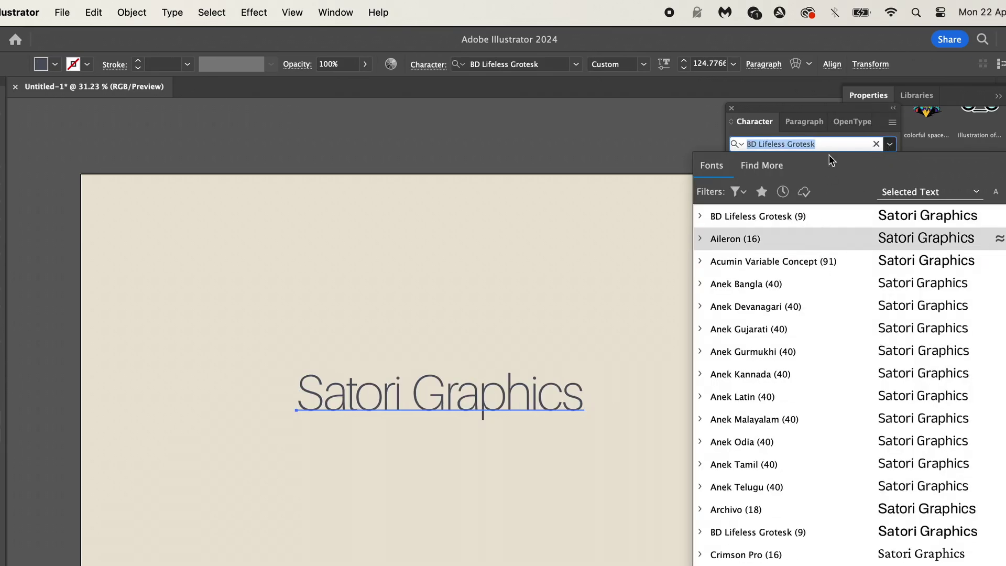
Switch the title to Archivo SemiBold with variable Width 92 and Weight 756.
text(arch)
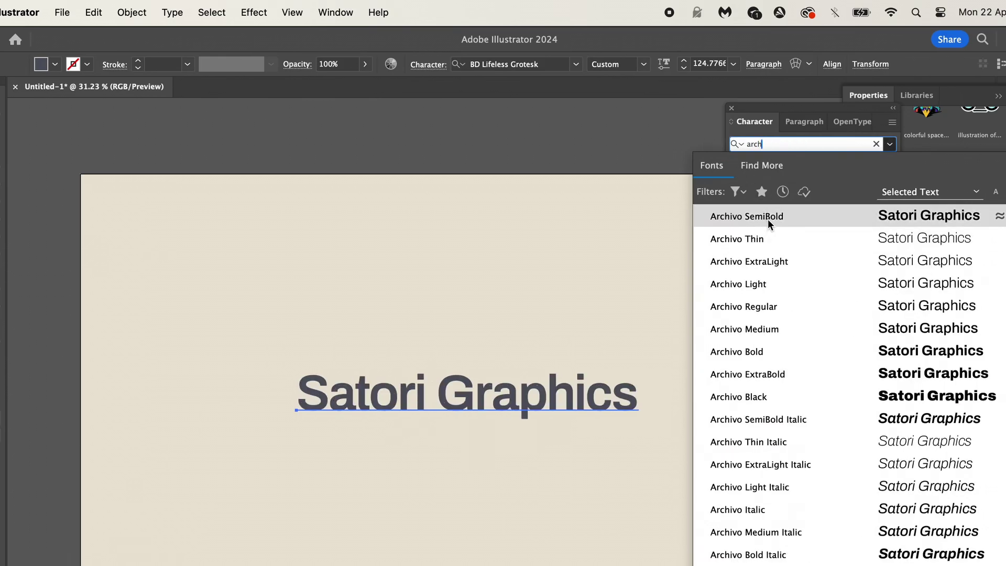
click(768, 219)
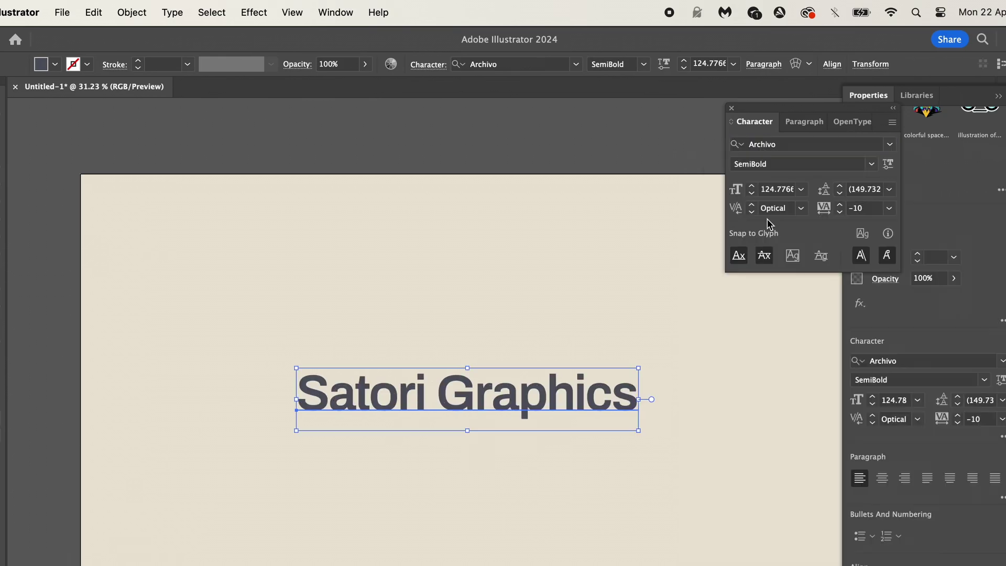
click(999, 379)
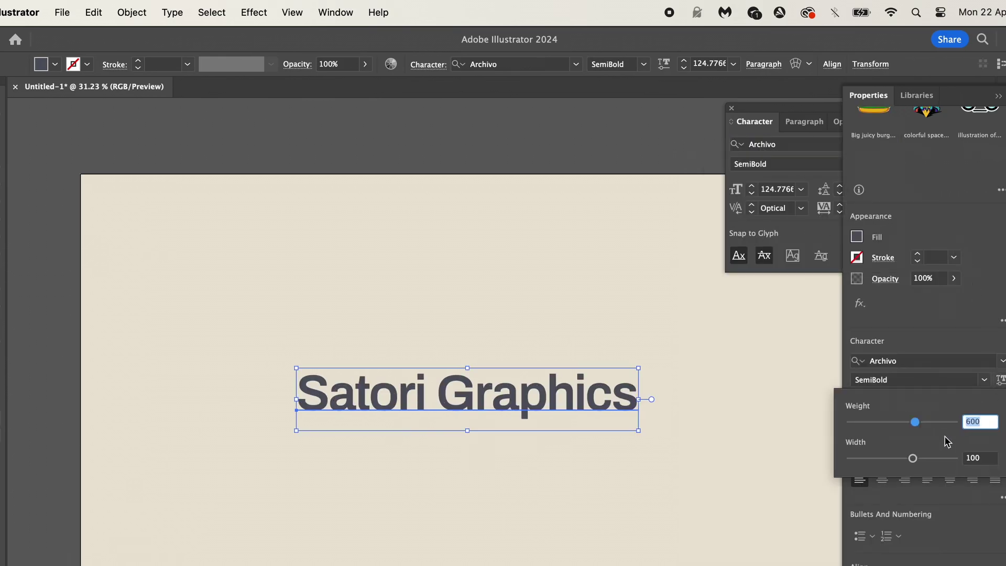
mouse_move(913, 459)
mouse_down()
mouse_move(869, 459)
mouse_move(914, 455)
mouse_move(901, 458)
mouse_up()
mouse_move(915, 423)
mouse_down()
mouse_move(903, 422)
mouse_move(935, 422)
mouse_up()
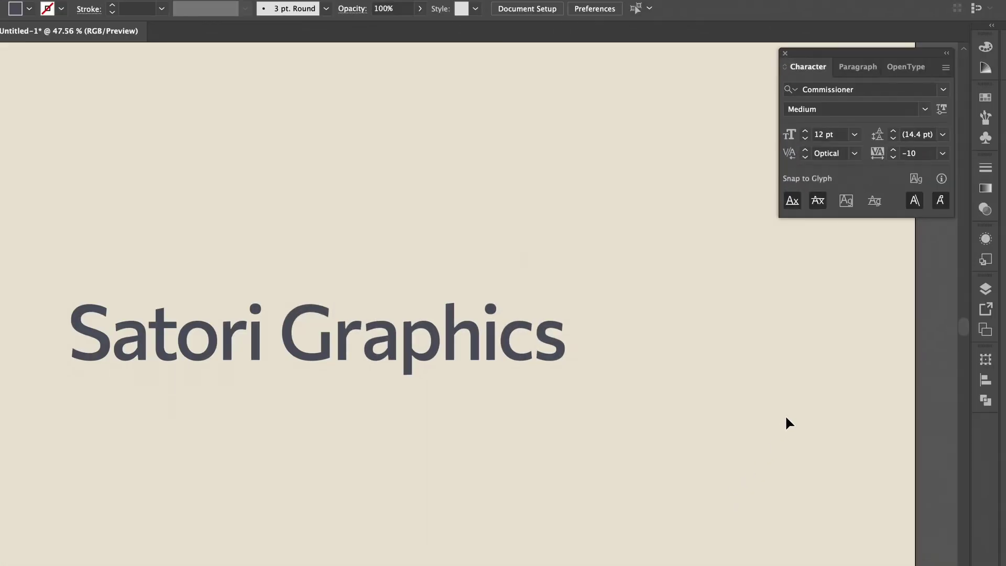
Give the Commissioner title Flare 100 and a slight slant of about -2.4.
click(545, 355)
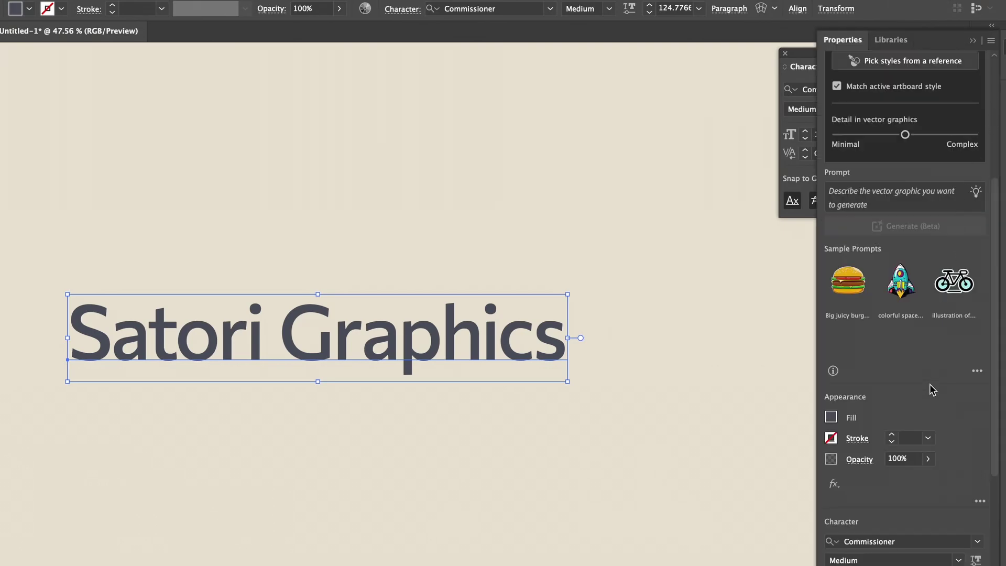
scroll(932, 392, down, 5)
click(975, 324)
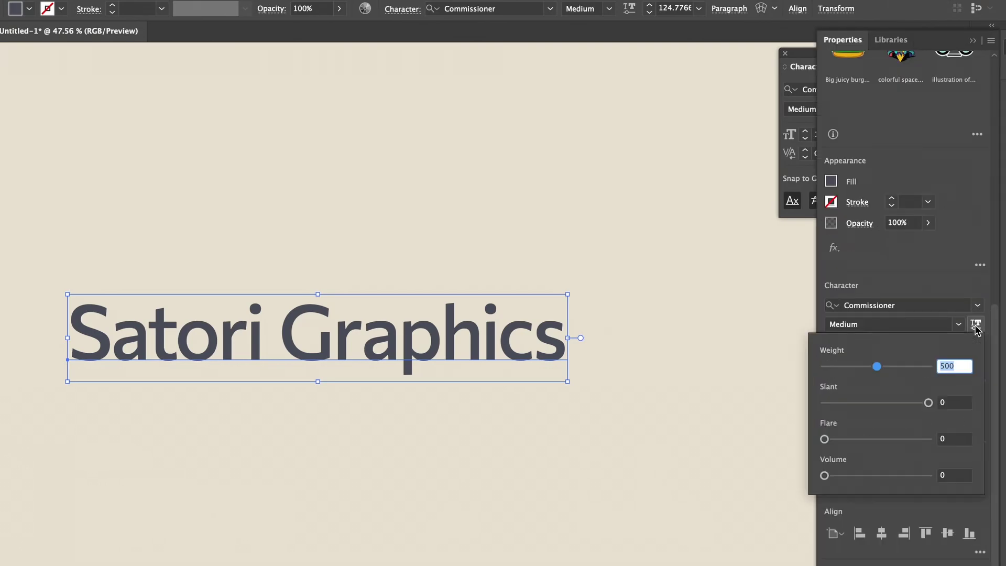
mouse_move(825, 439)
mouse_down()
mouse_move(970, 440)
mouse_move(626, 456)
mouse_up()
mouse_move(929, 402)
mouse_down()
mouse_move(781, 404)
mouse_move(952, 403)
mouse_move(938, 399)
mouse_up()
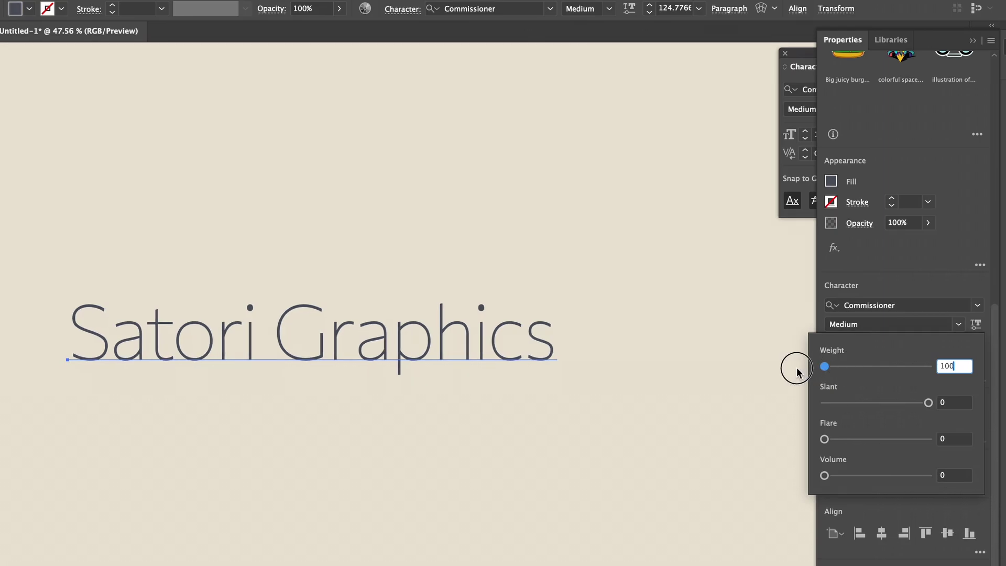